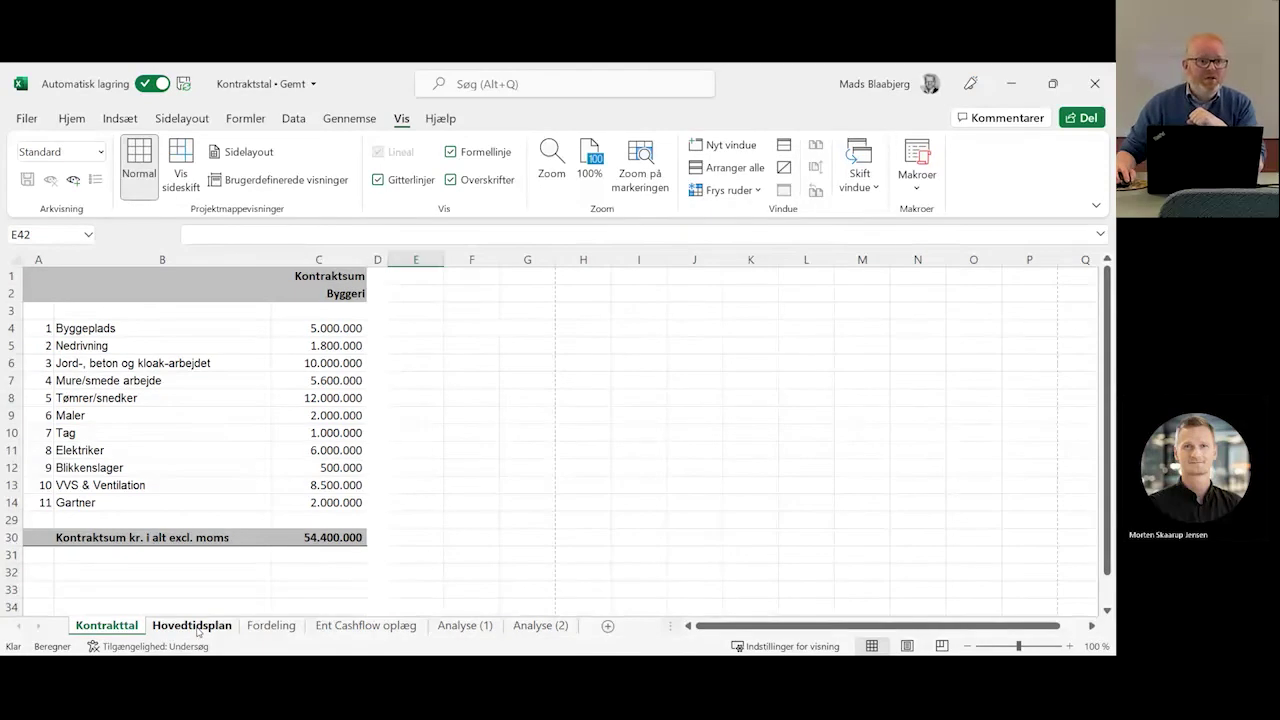
Show the Hovedtidsplan schedule sheet and select cell C2
left_click(192, 626)
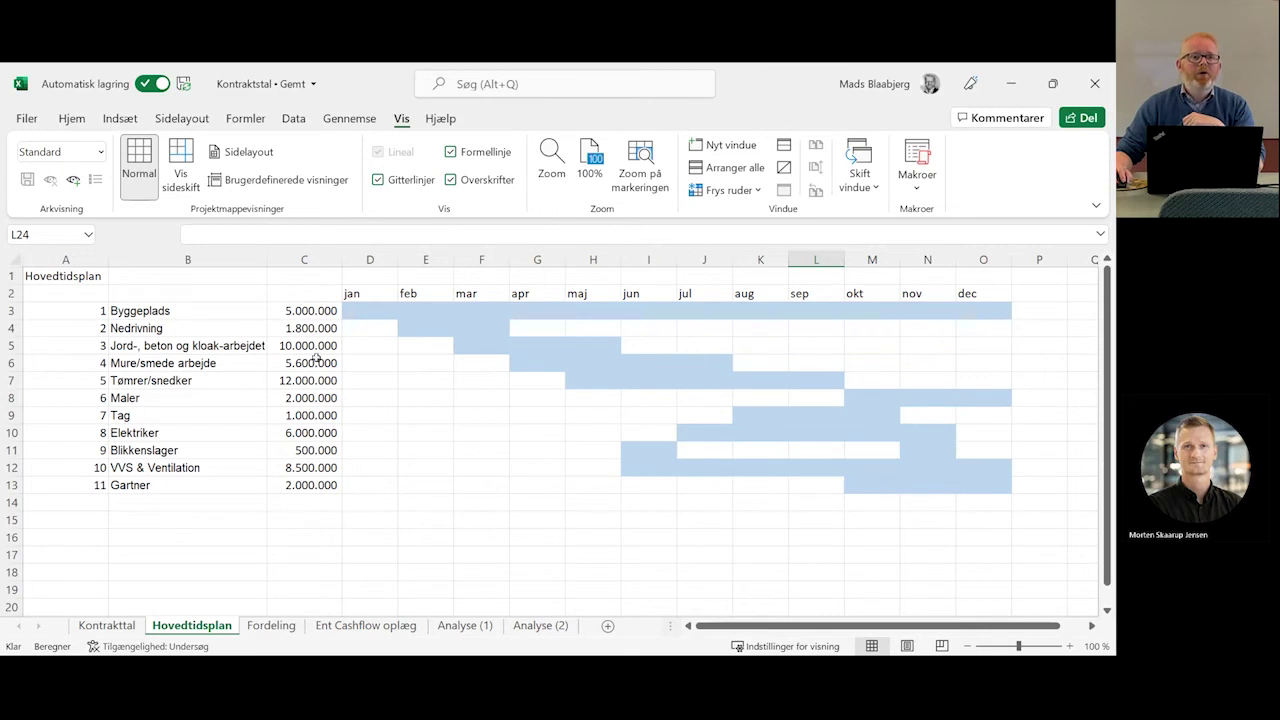
left_click(299, 292)
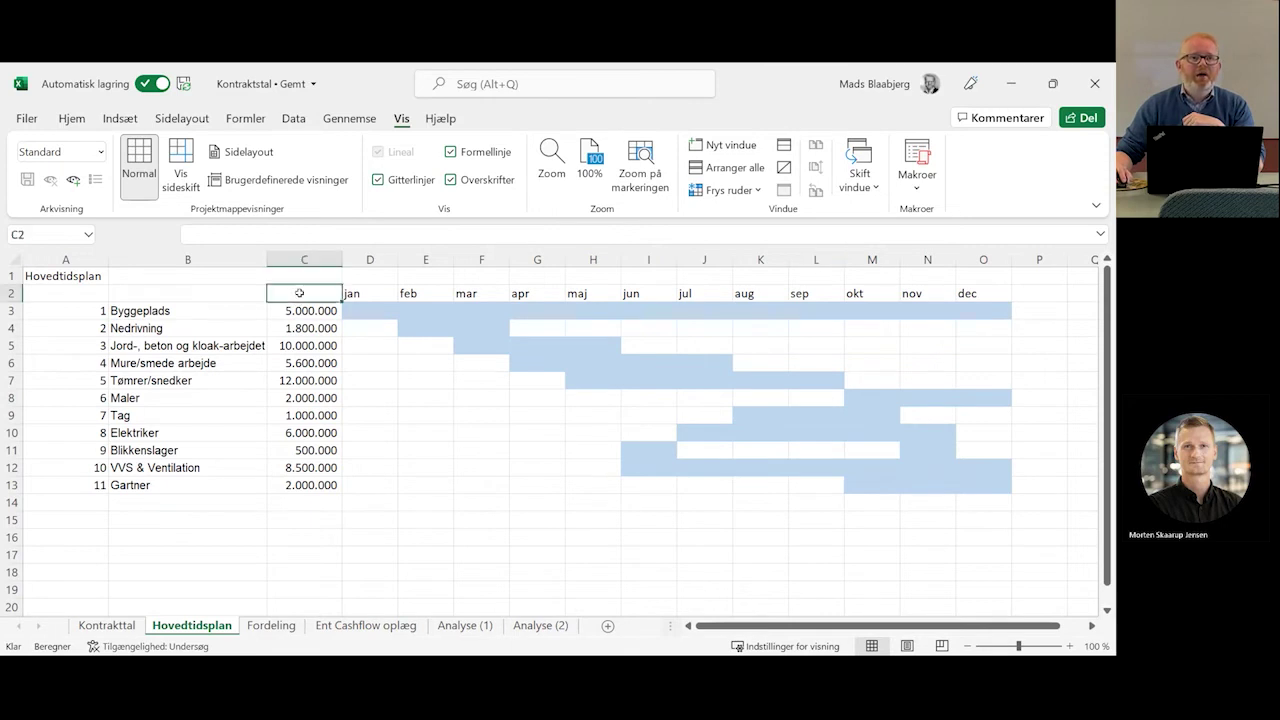
On the Fordeling sheet, check the sums of the Maler (M8:O8) and Tag (K9:L9) percentages
left_click(269, 627)
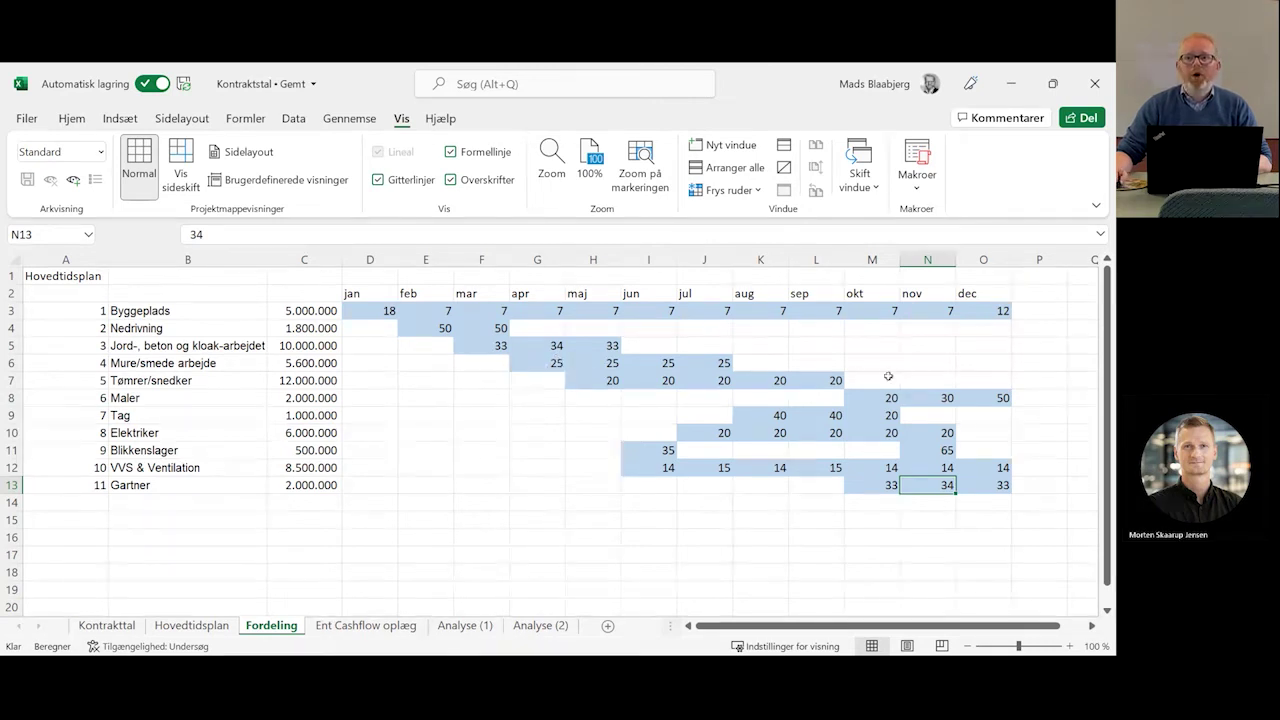
left_click_drag(867, 398, 962, 398)
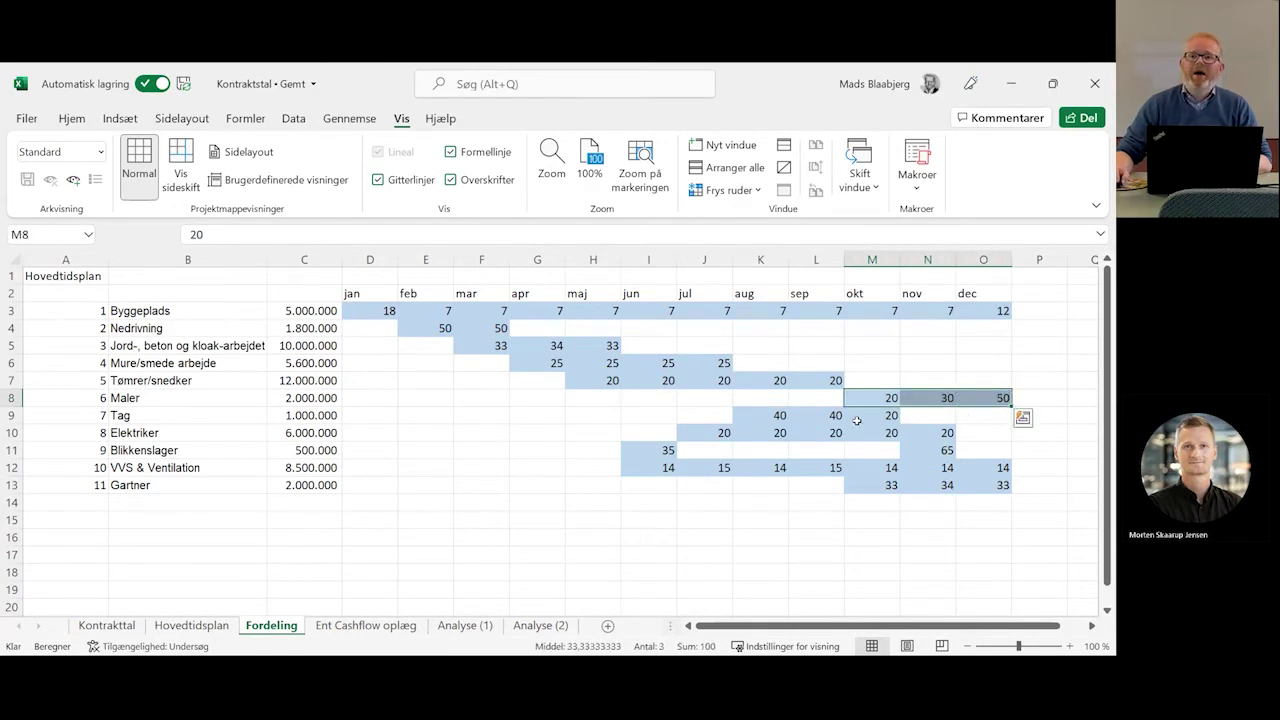
left_click_drag(768, 415, 819, 418)
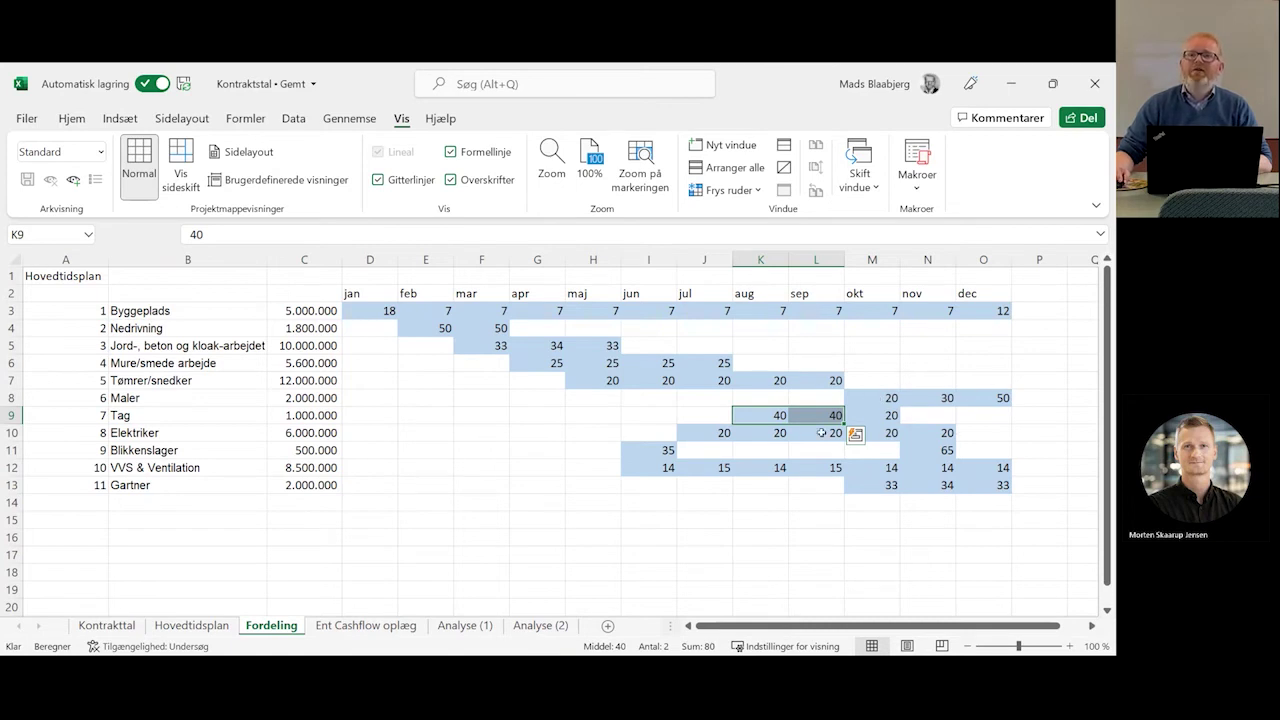
scroll(892, 395, "down", 1)
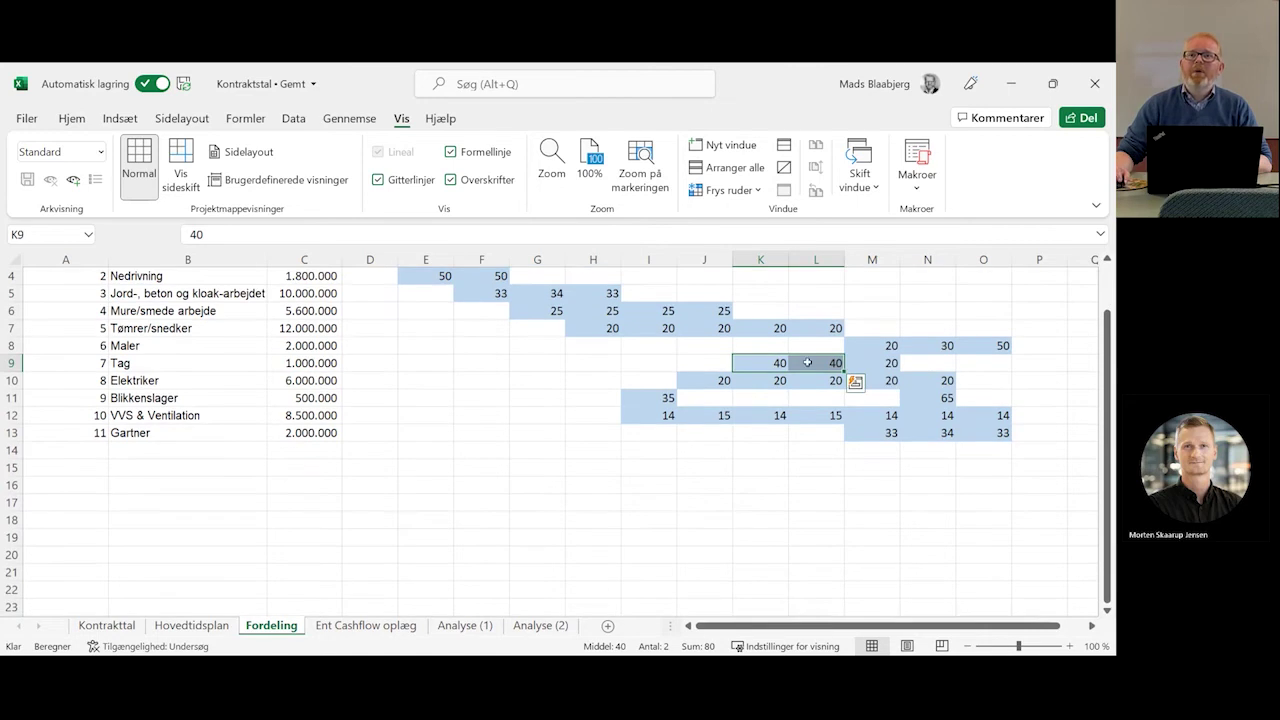
scroll(580, 390, "up", 1)
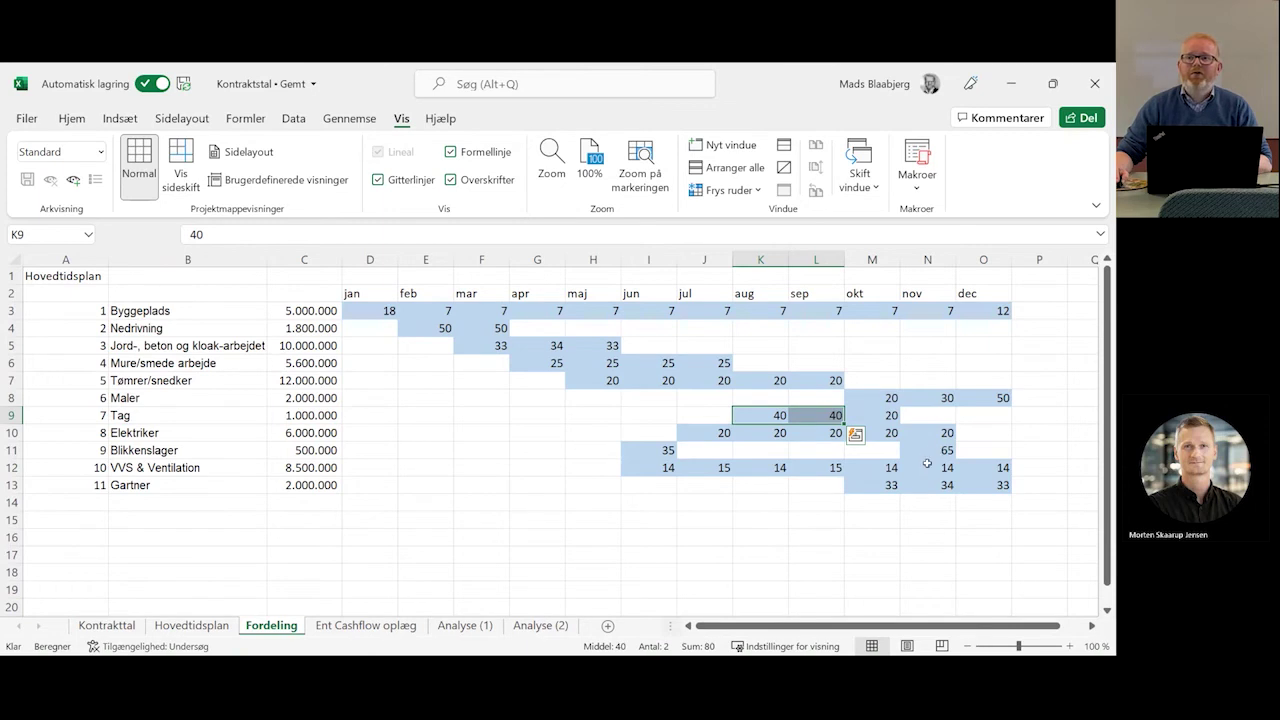
scroll(680, 447, "down", 1)
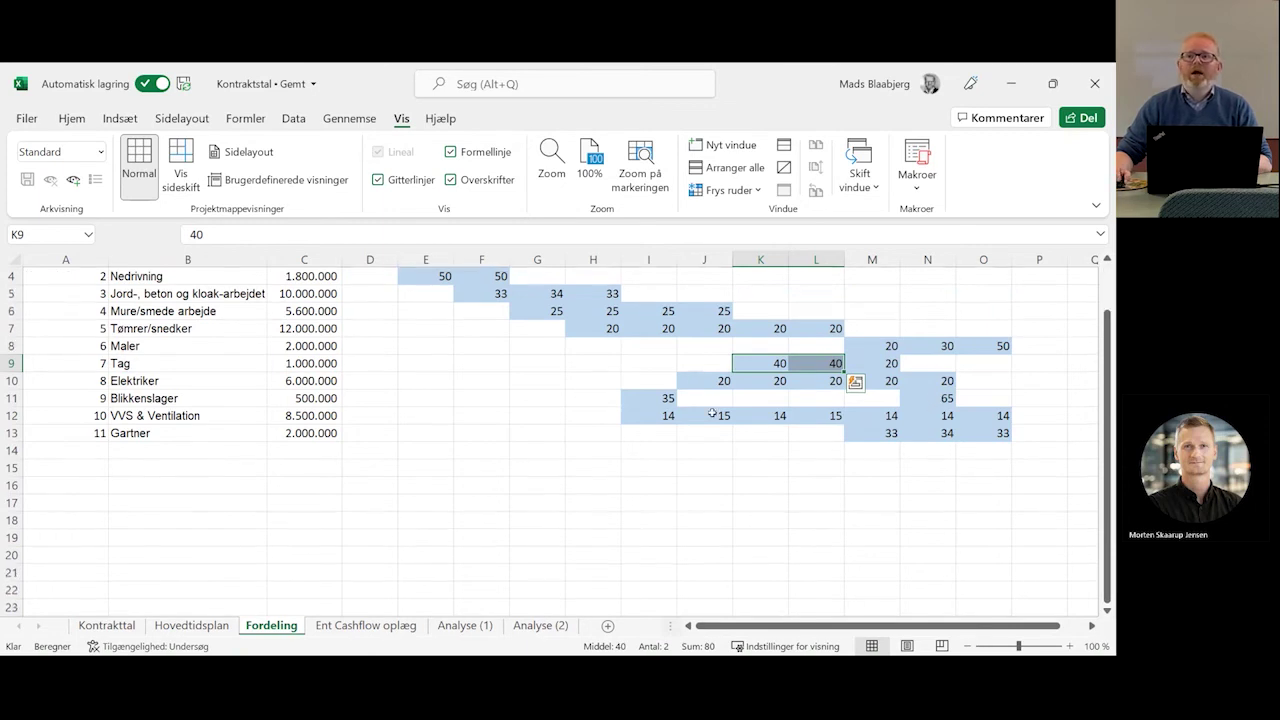
scroll(979, 412, "up", 1)
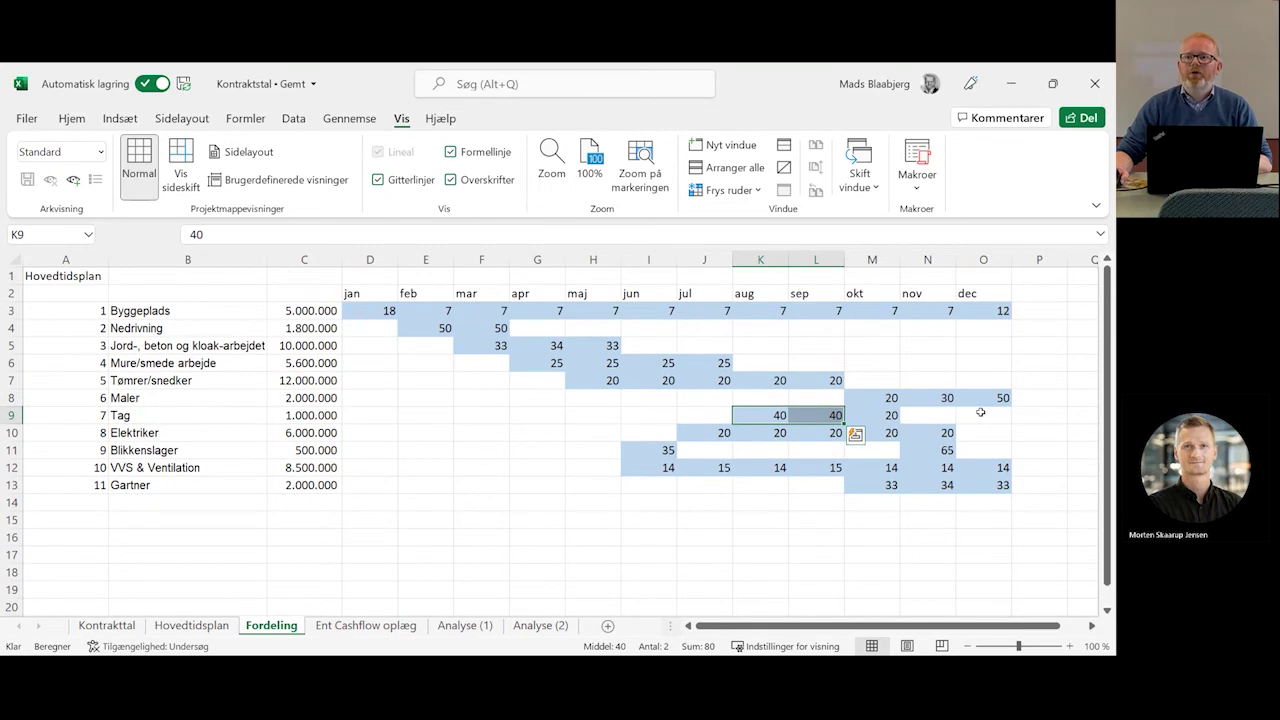
left_click(1038, 312)
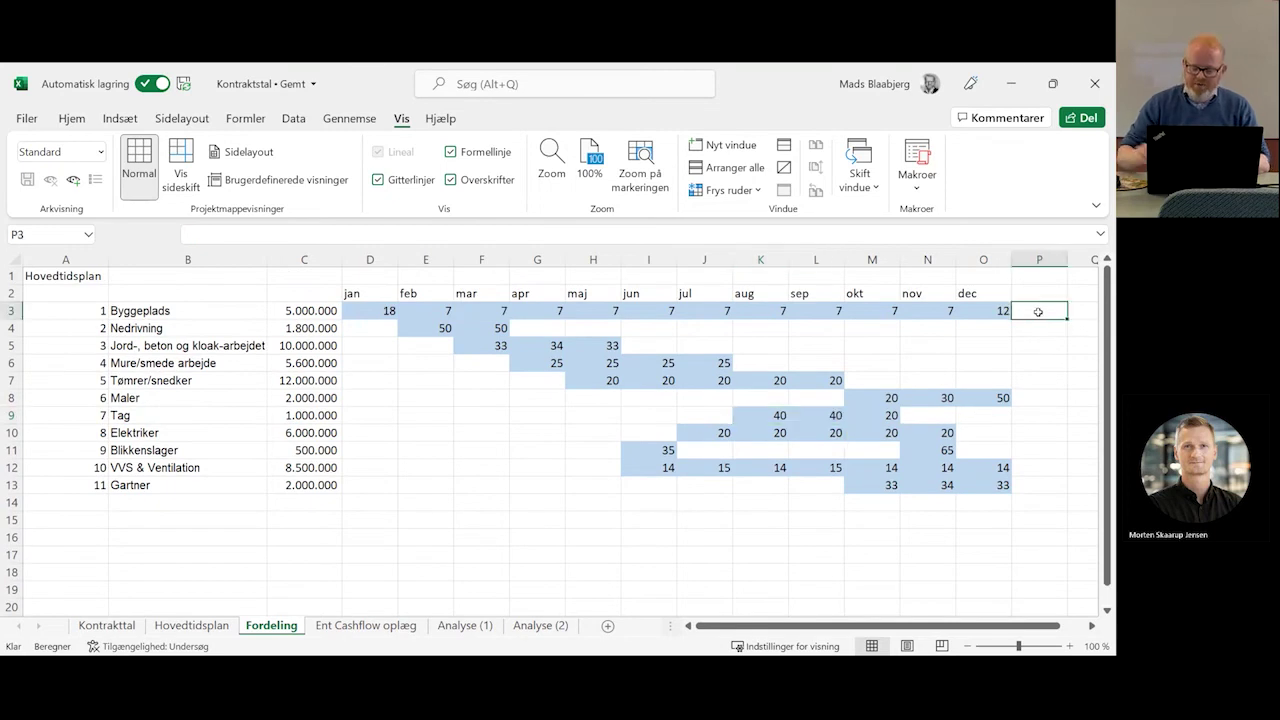
type("+Sum(")
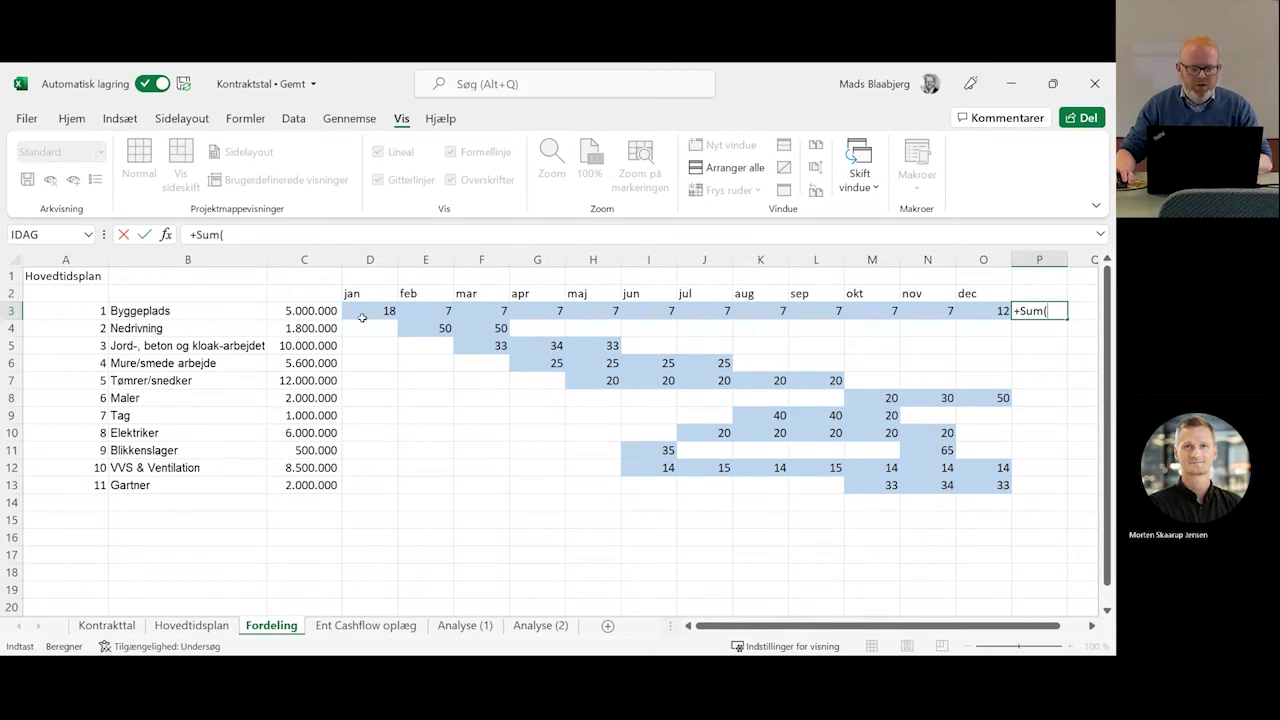
mouse_move(362, 315)
left_mouse_down()
mouse_move(951, 327)
mouse_move(957, 307)
left_mouse_up()
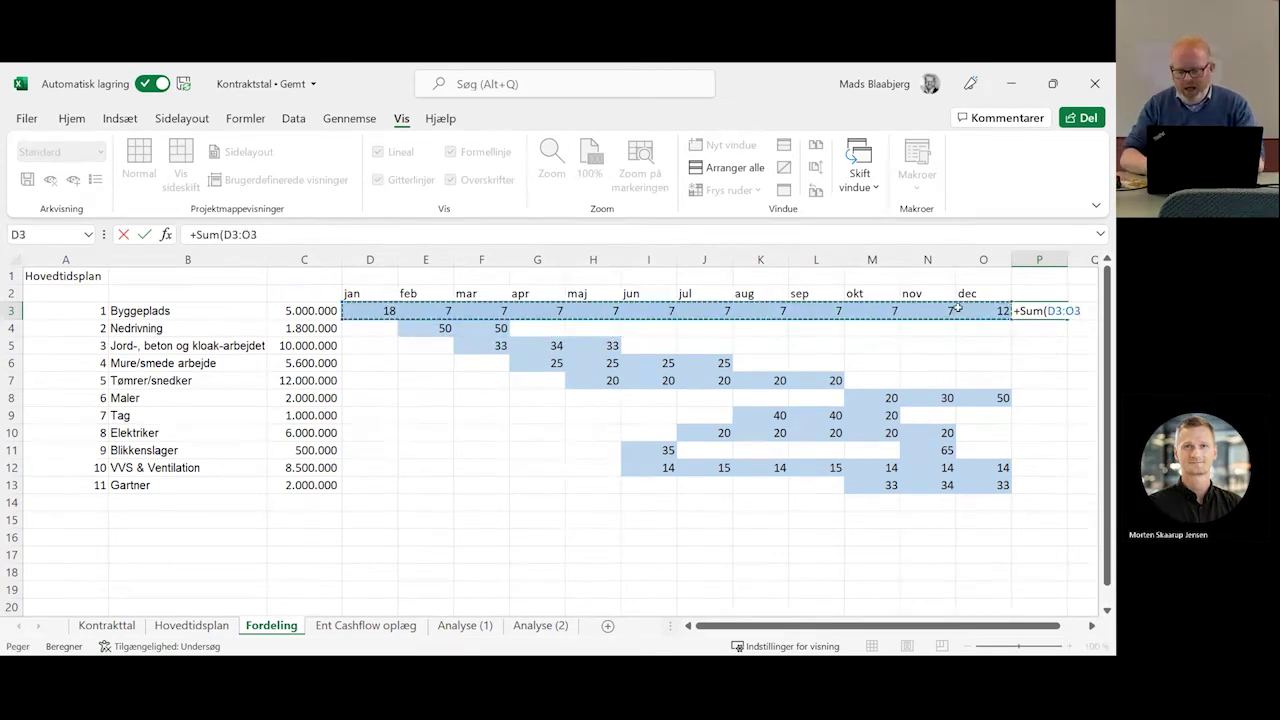
key("Return")
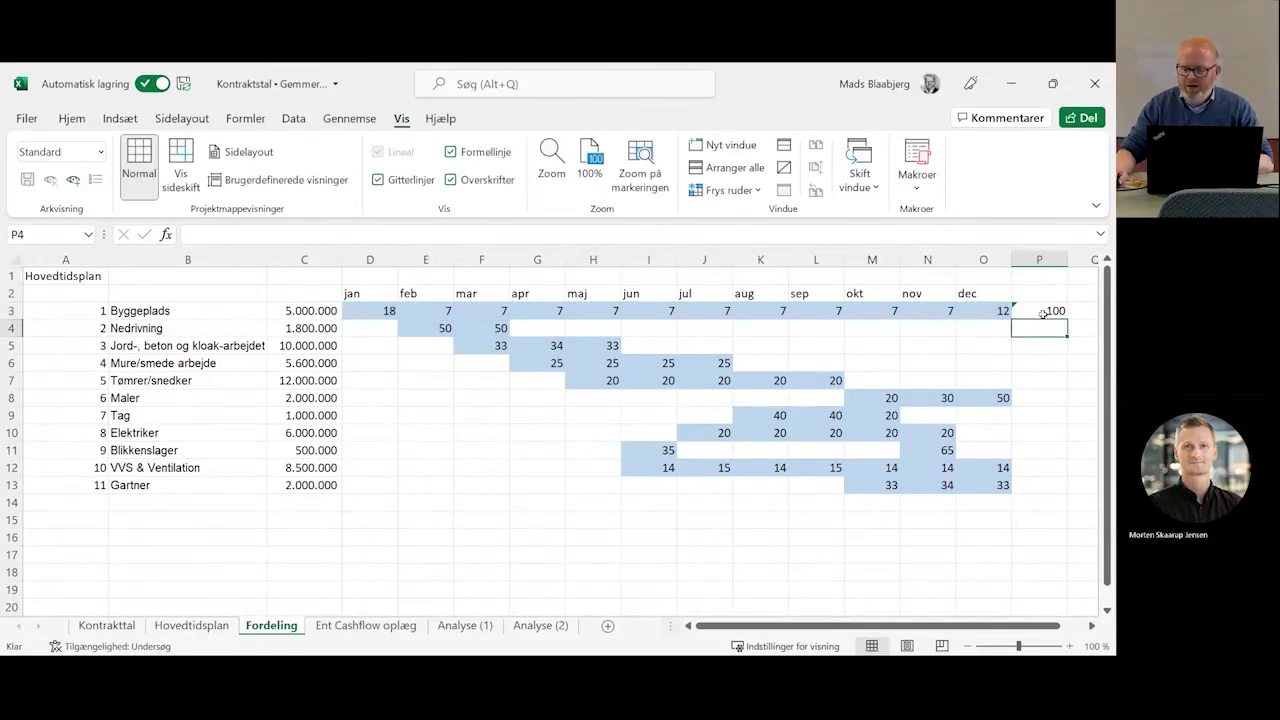
left_click(1043, 313)
left_click_drag(1067, 315, 1067, 490)
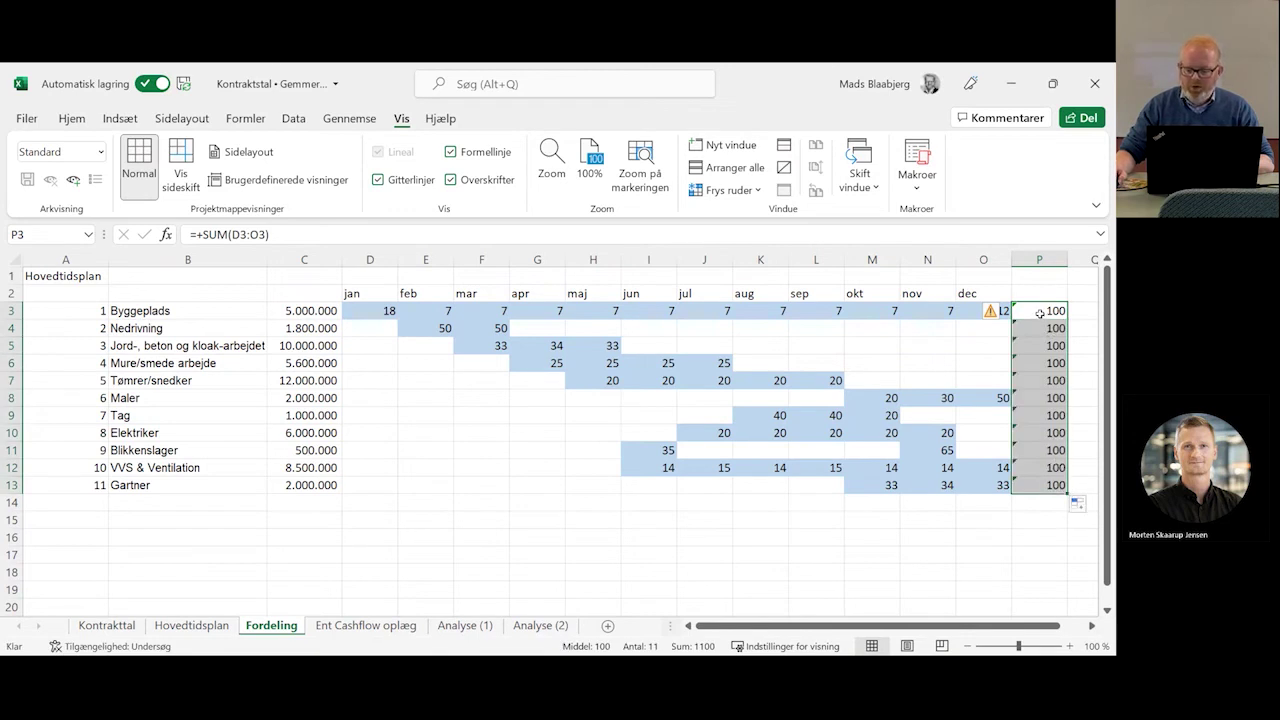
key("Delete")
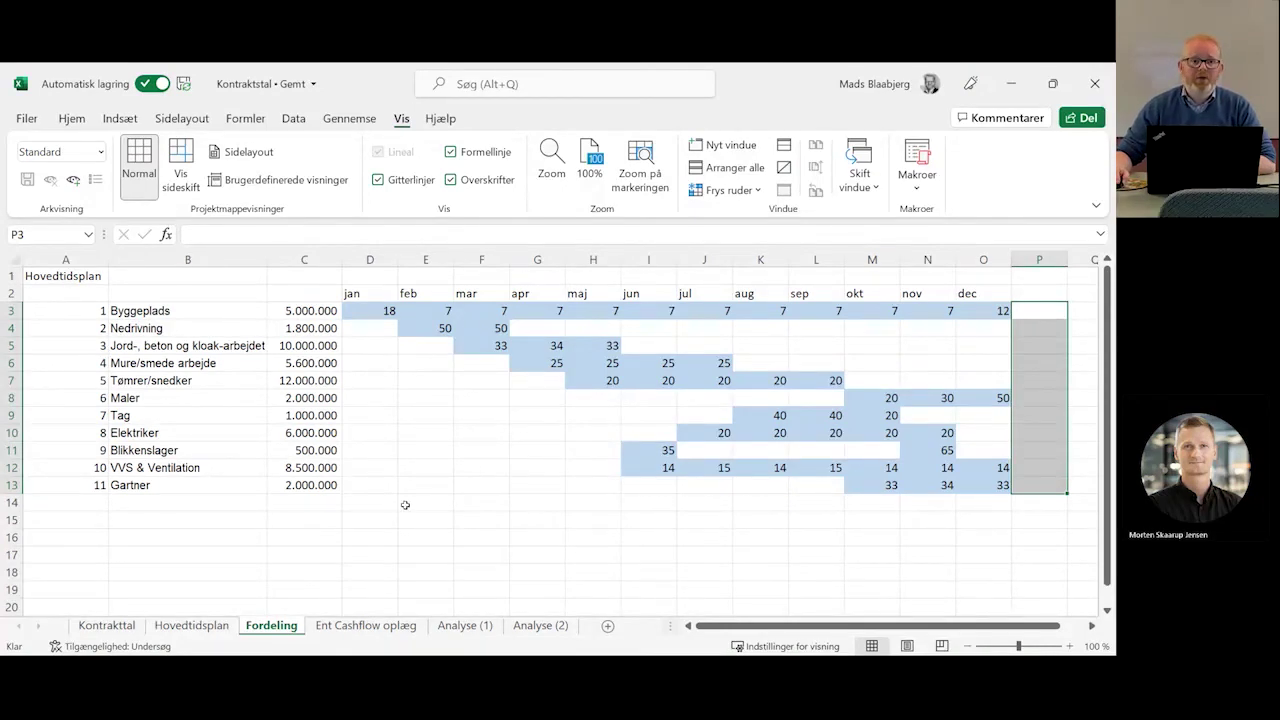
Check the Ent. Est row on Ent Cashflow oplæg, then move to the Analyse (1) sheet
left_click(350, 626)
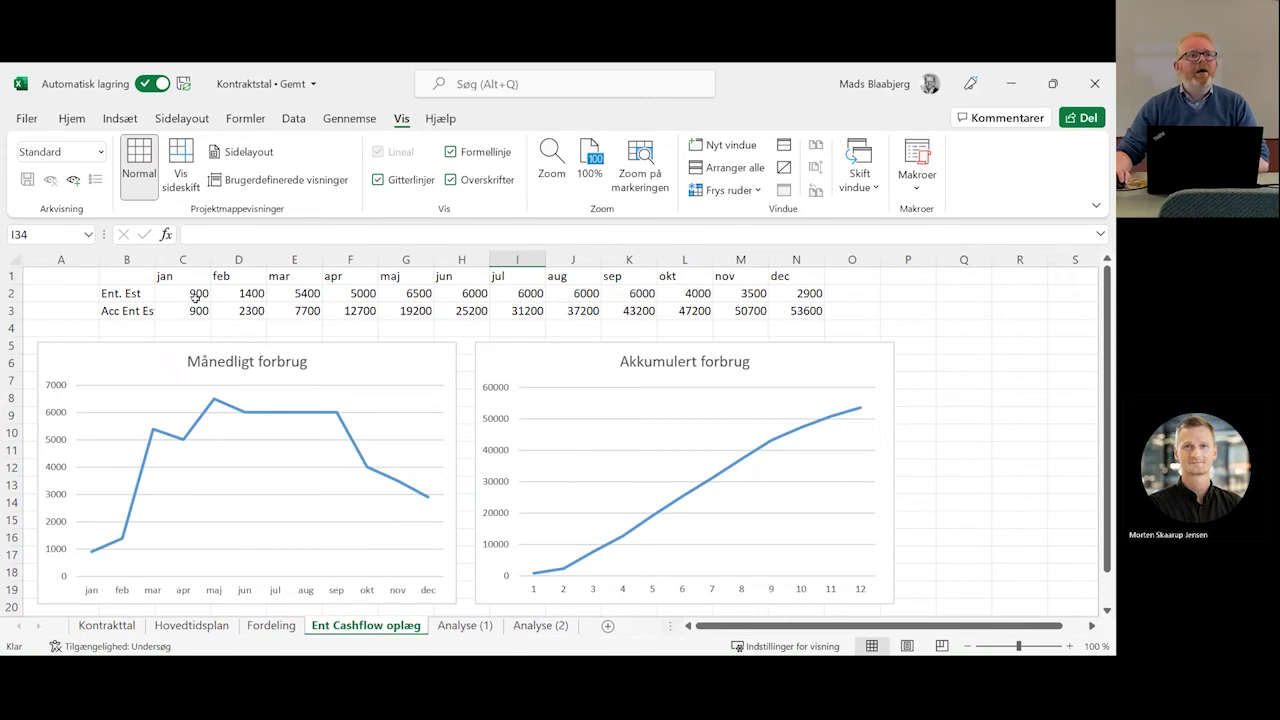
left_click(126, 293)
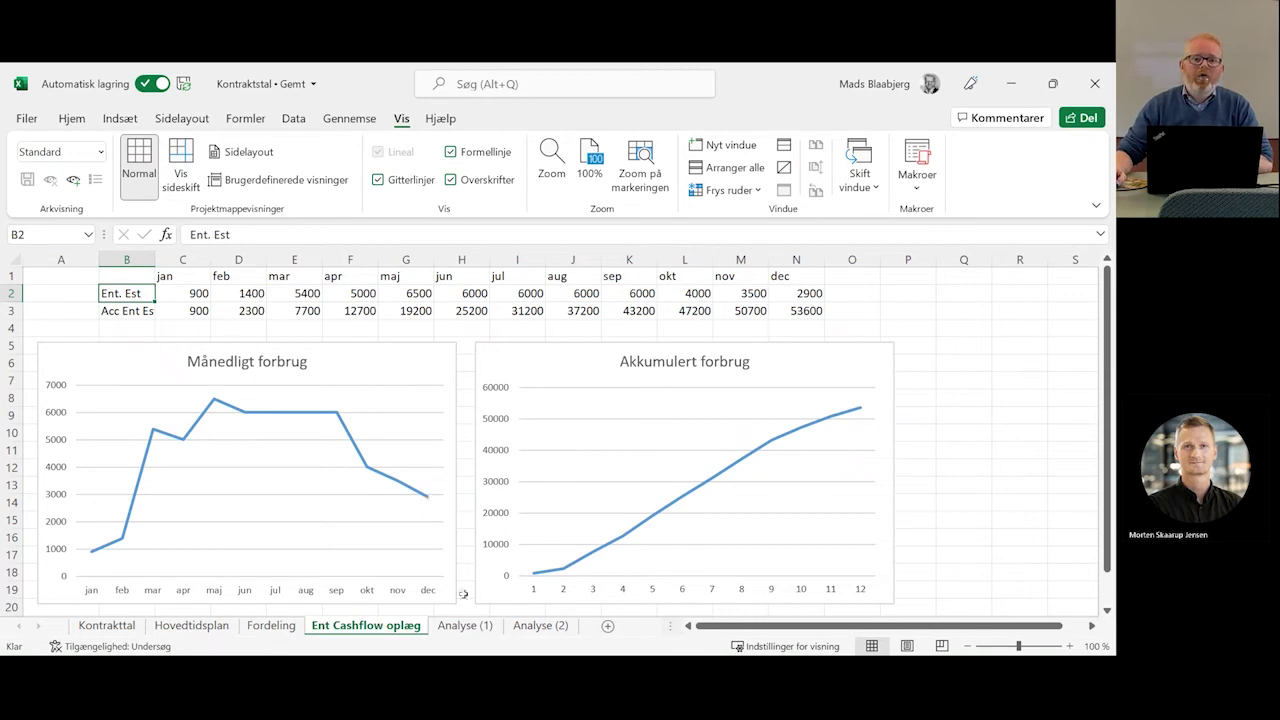
left_click(460, 626)
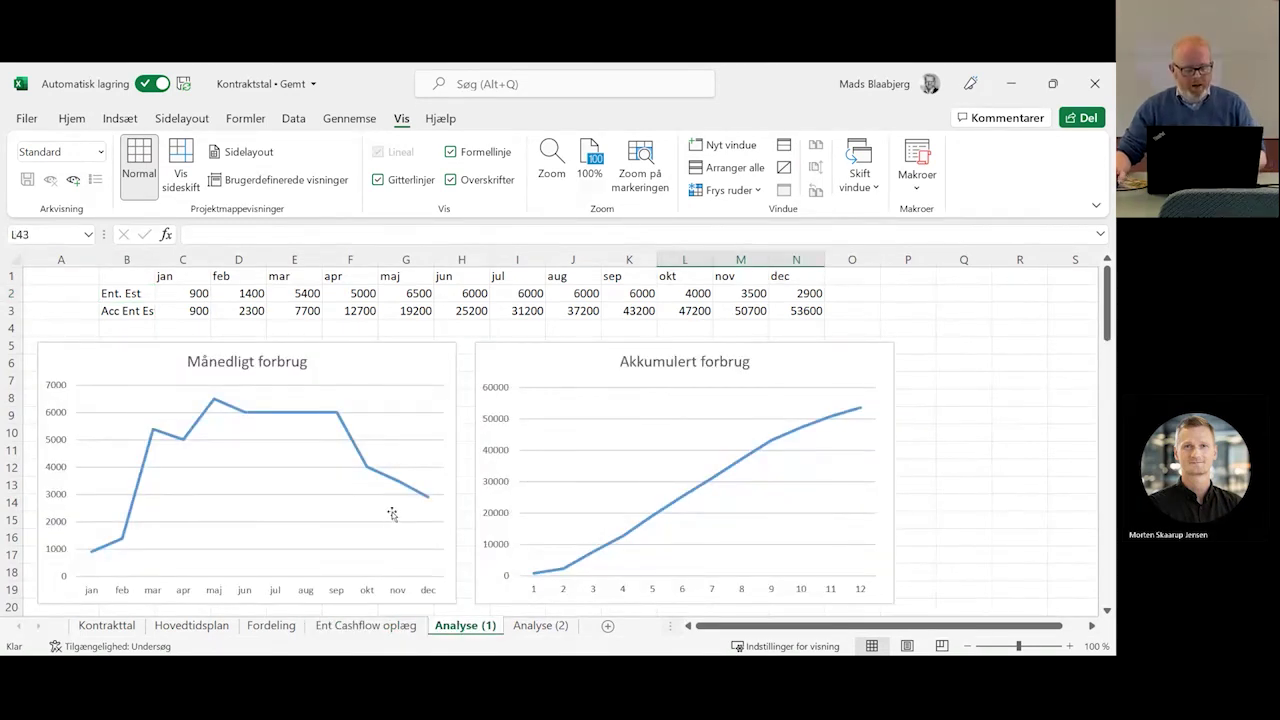
Clear the 65 % Blikkenslager entry in M39, dropping BH Est to 0 and Diff to -53600
scroll(395, 509, "down", 3)
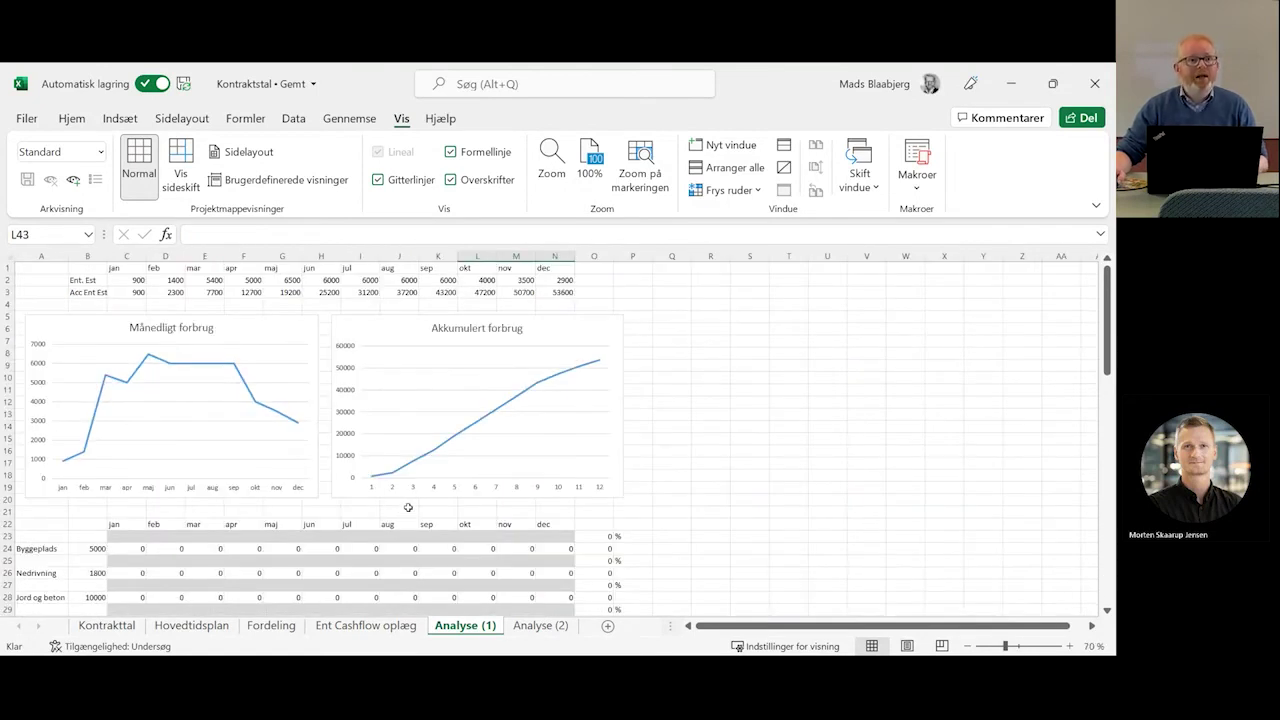
scroll(408, 506, "down", 2)
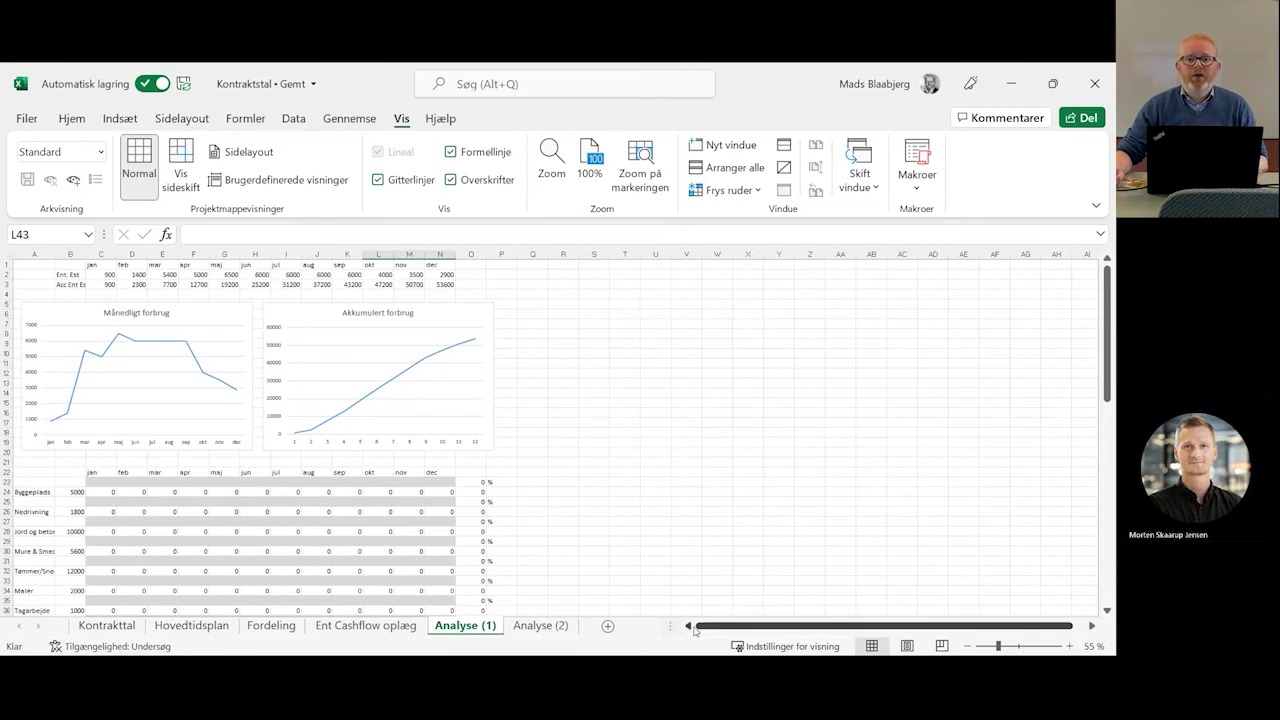
left_click_drag(563, 561, 566, 491)
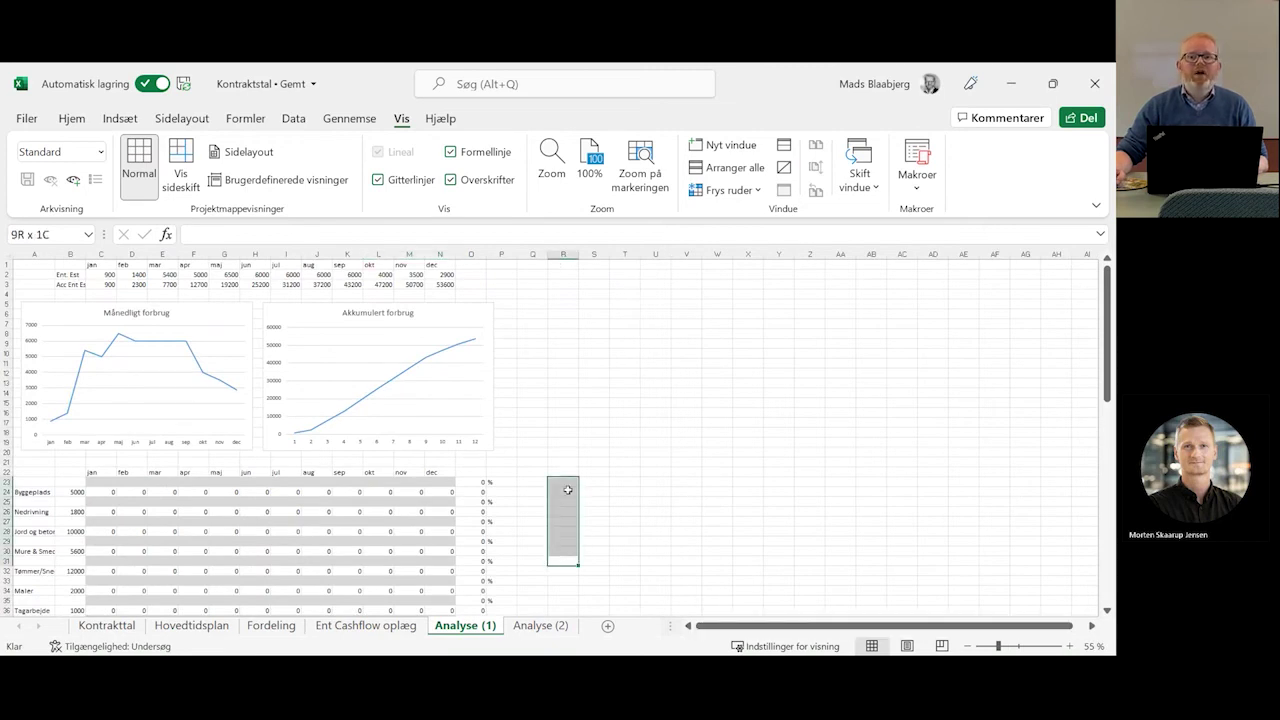
scroll(567, 491, "down", 1)
scroll(567, 491, "down", 3)
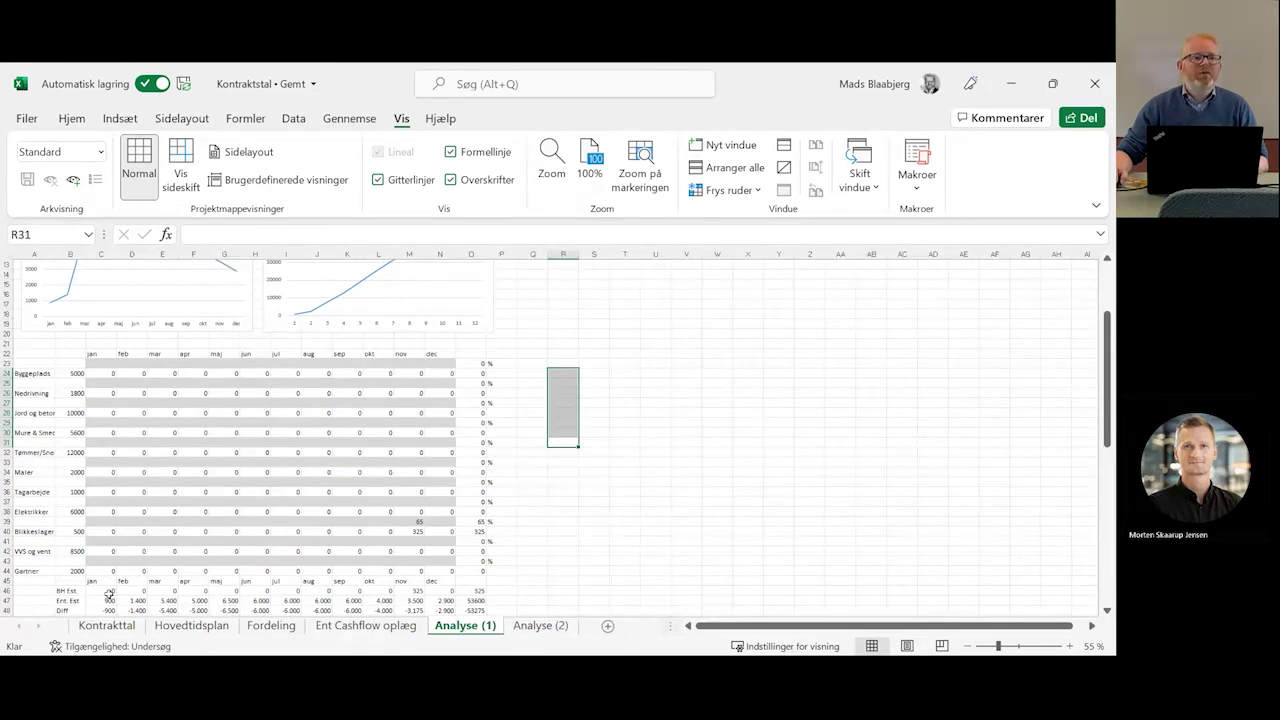
left_click(410, 532)
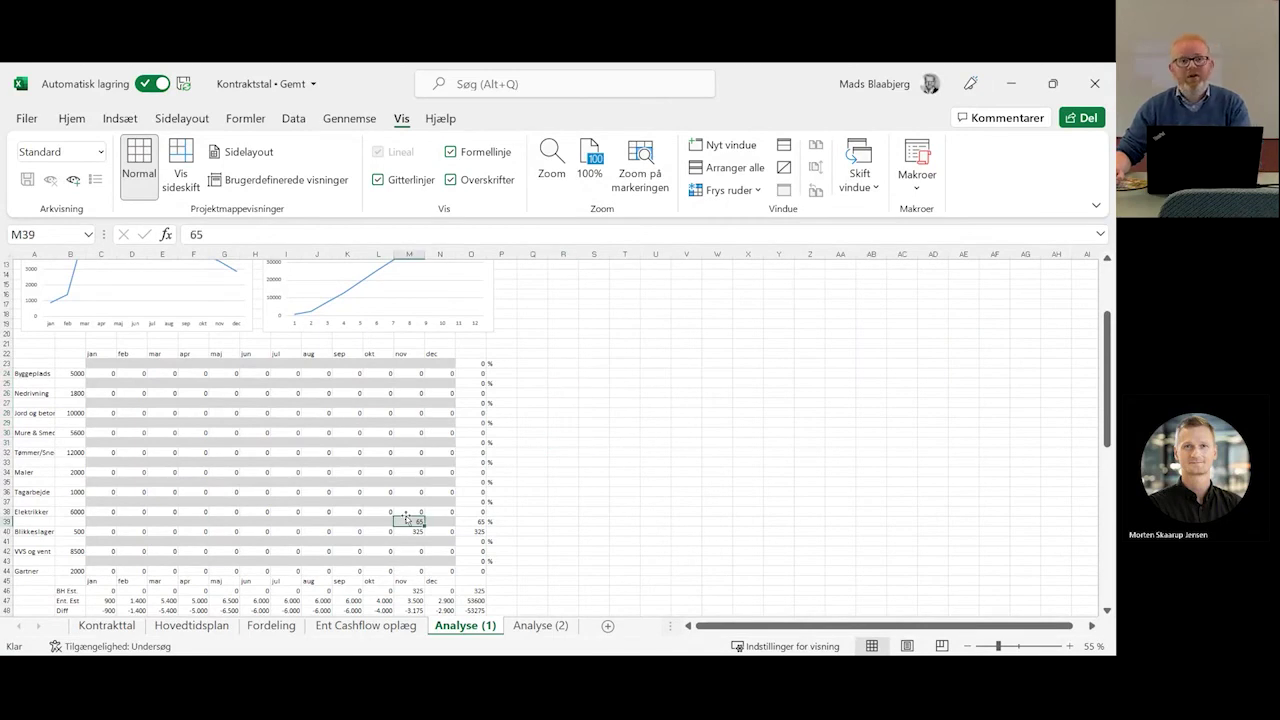
double_click(410, 533)
type("0")
key("Escape")
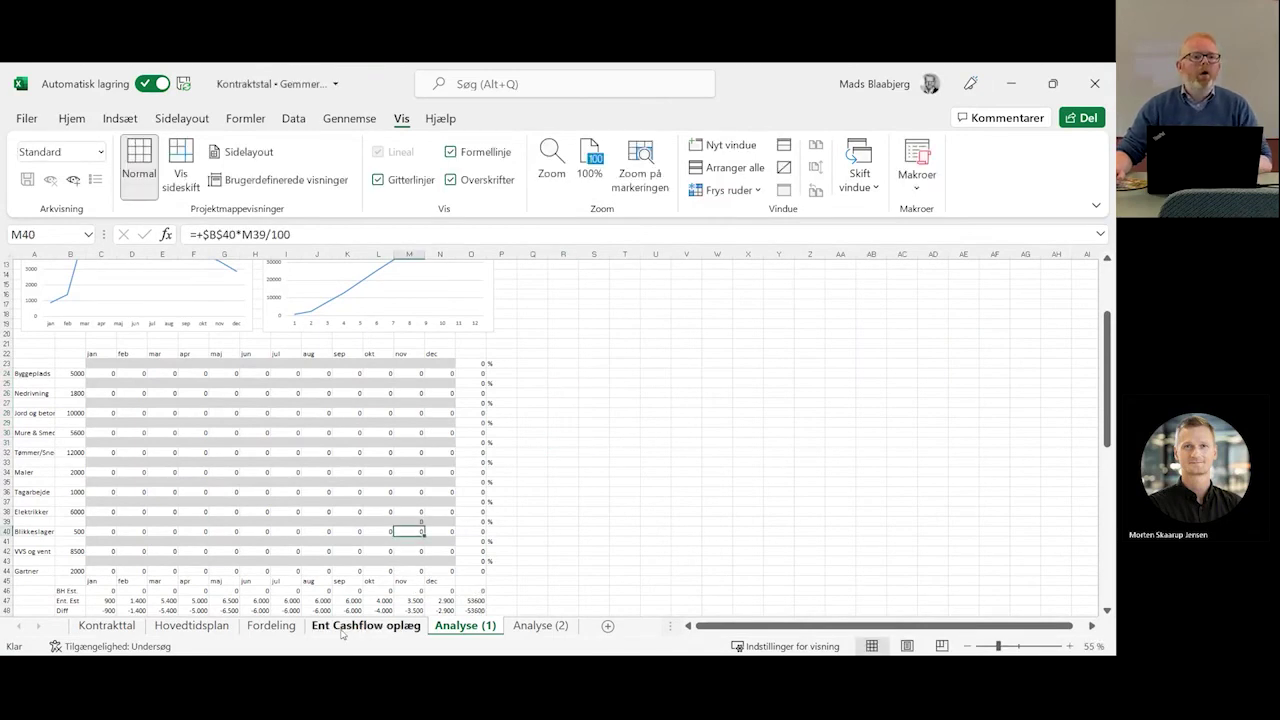
Copy Byggeplads' jan–dec percentages from Fordeling and paste them as values into Analyse (1) C23:N23
left_click(268, 627)
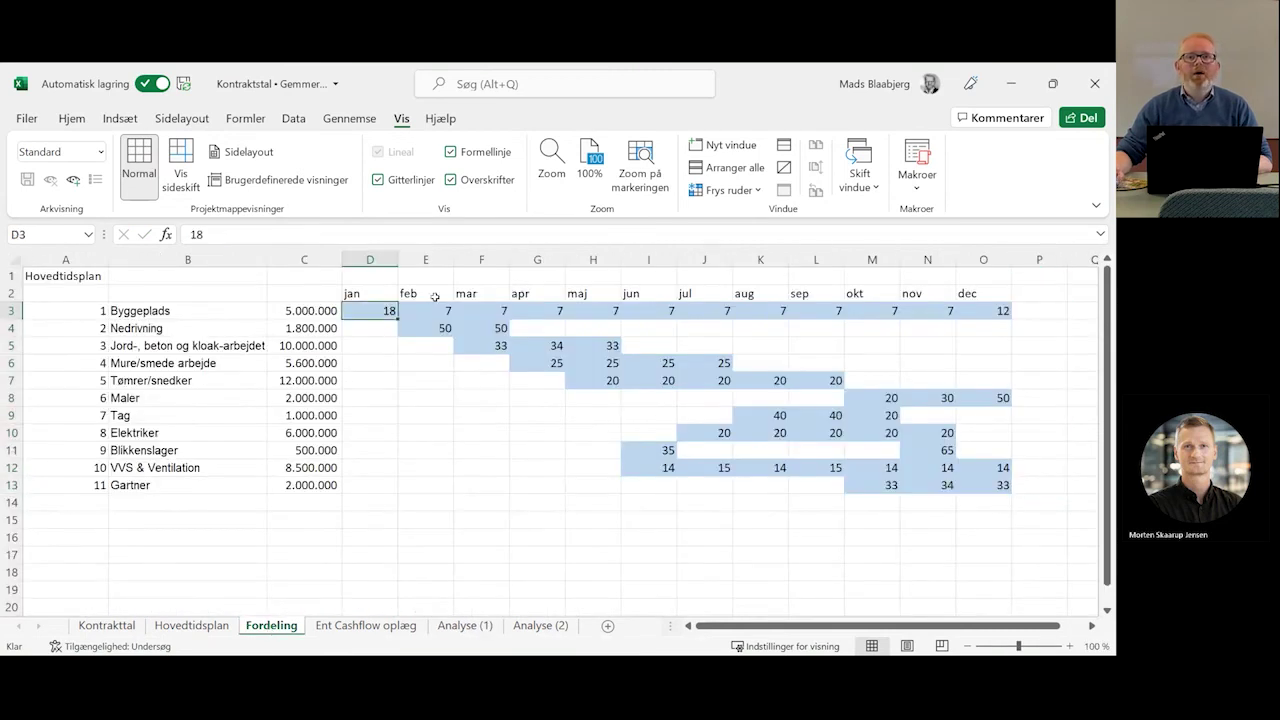
left_click_drag(375, 311, 981, 310)
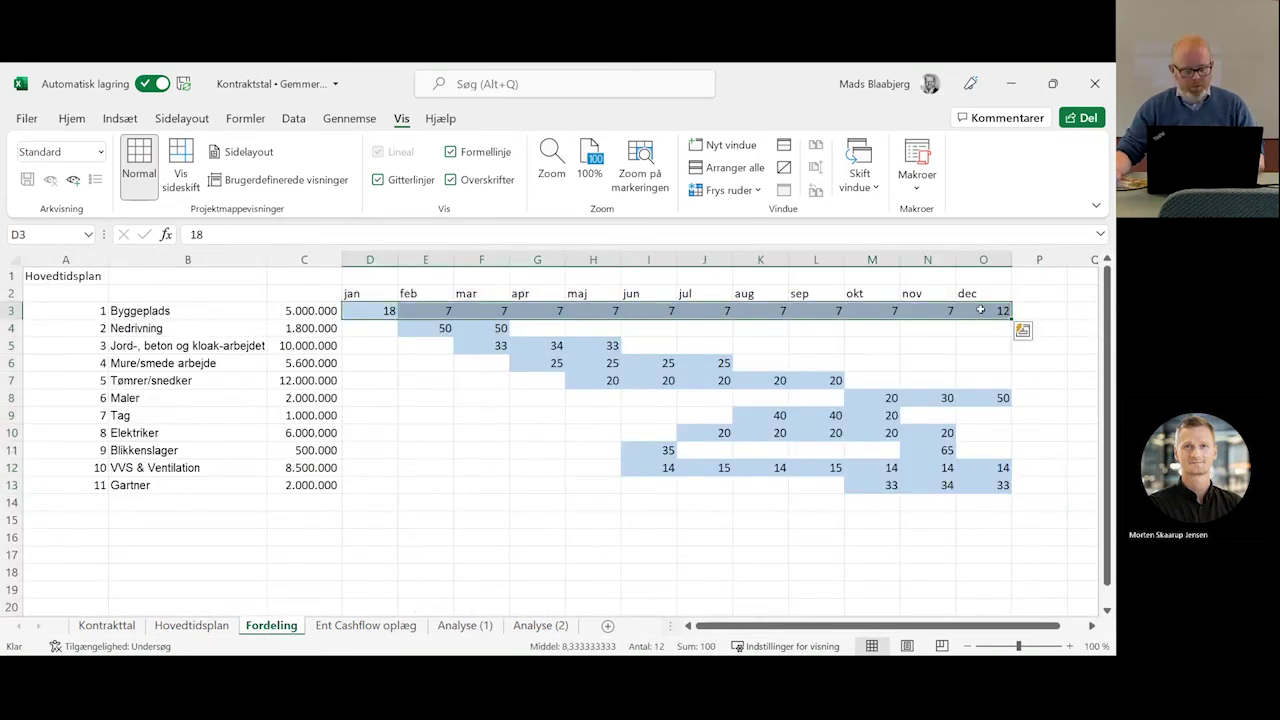
key("ctrl+c")
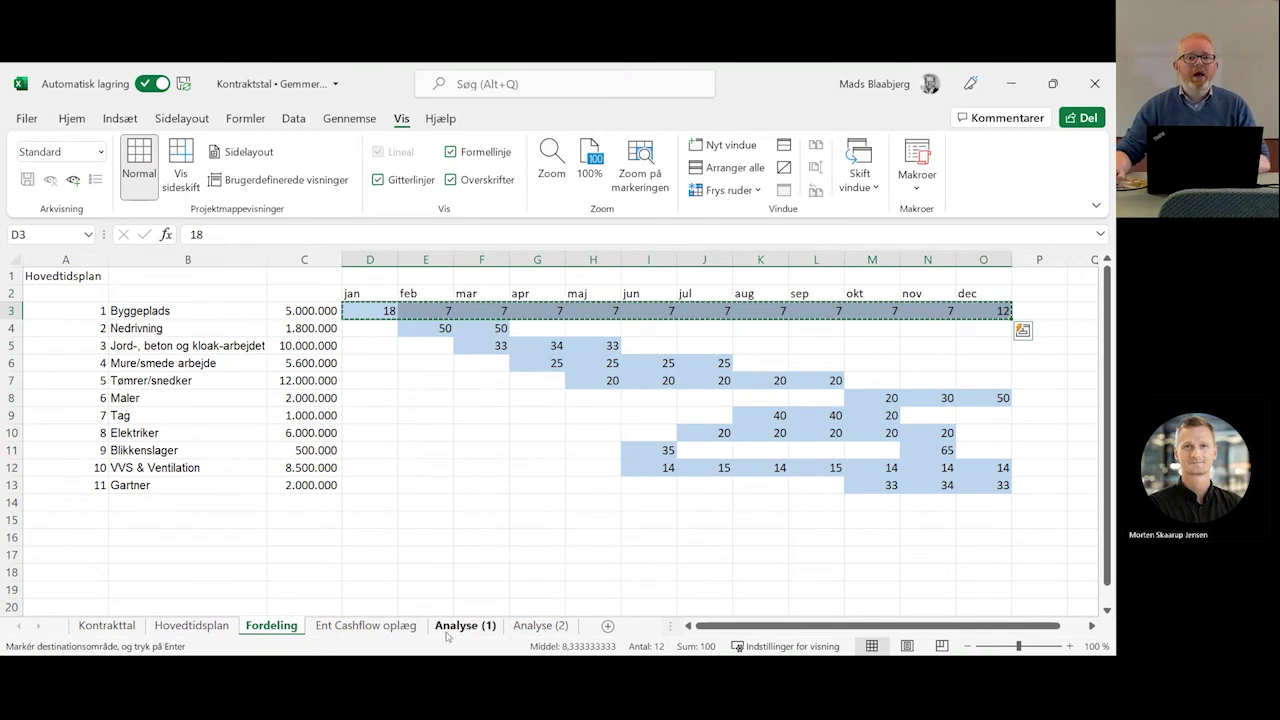
left_click(447, 634)
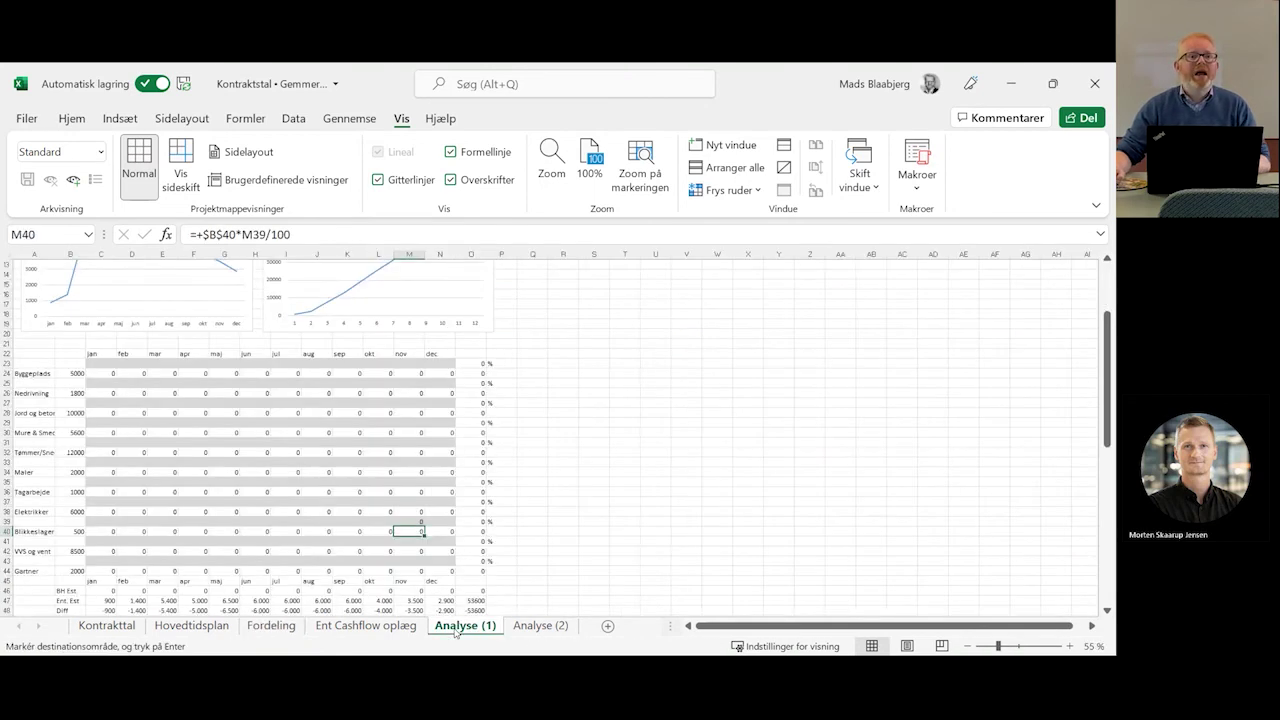
left_click(104, 364)
right_click(104, 364)
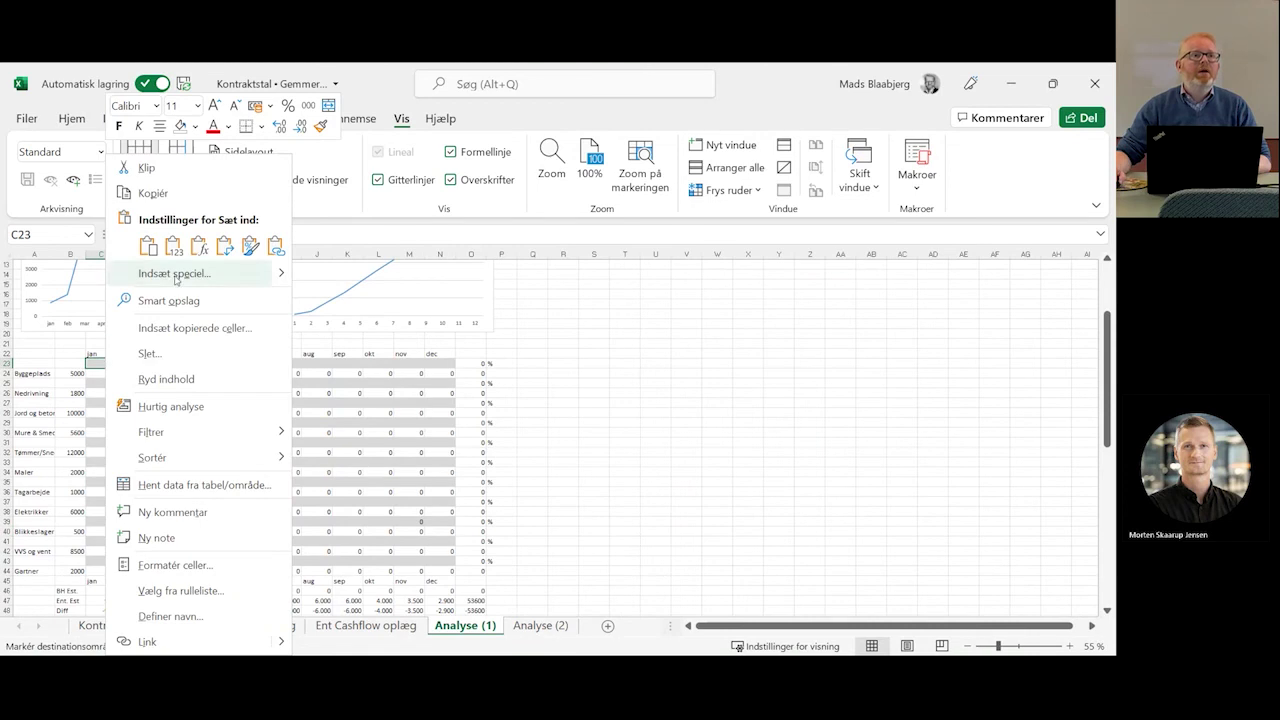
left_click(181, 247)
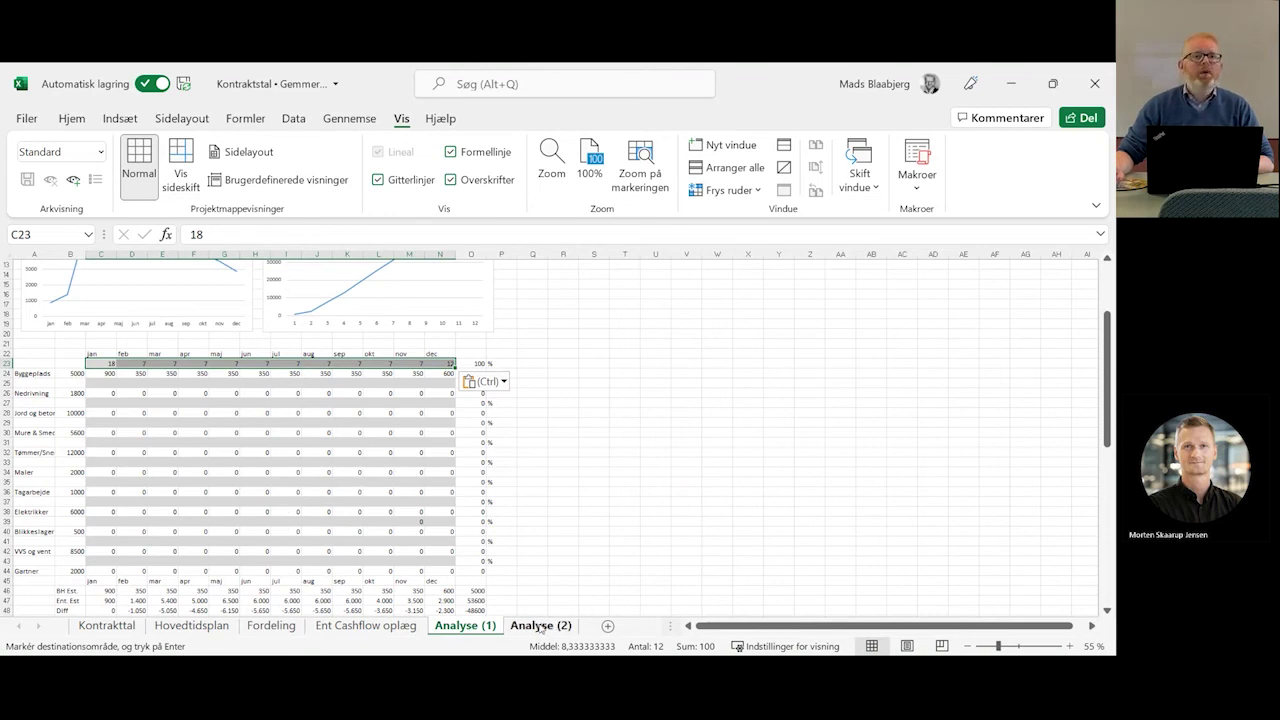
Review Analyse (2)'s completed table: BH Est 54400 against Ent. Est 53600, a Diff of 800
left_click(540, 626)
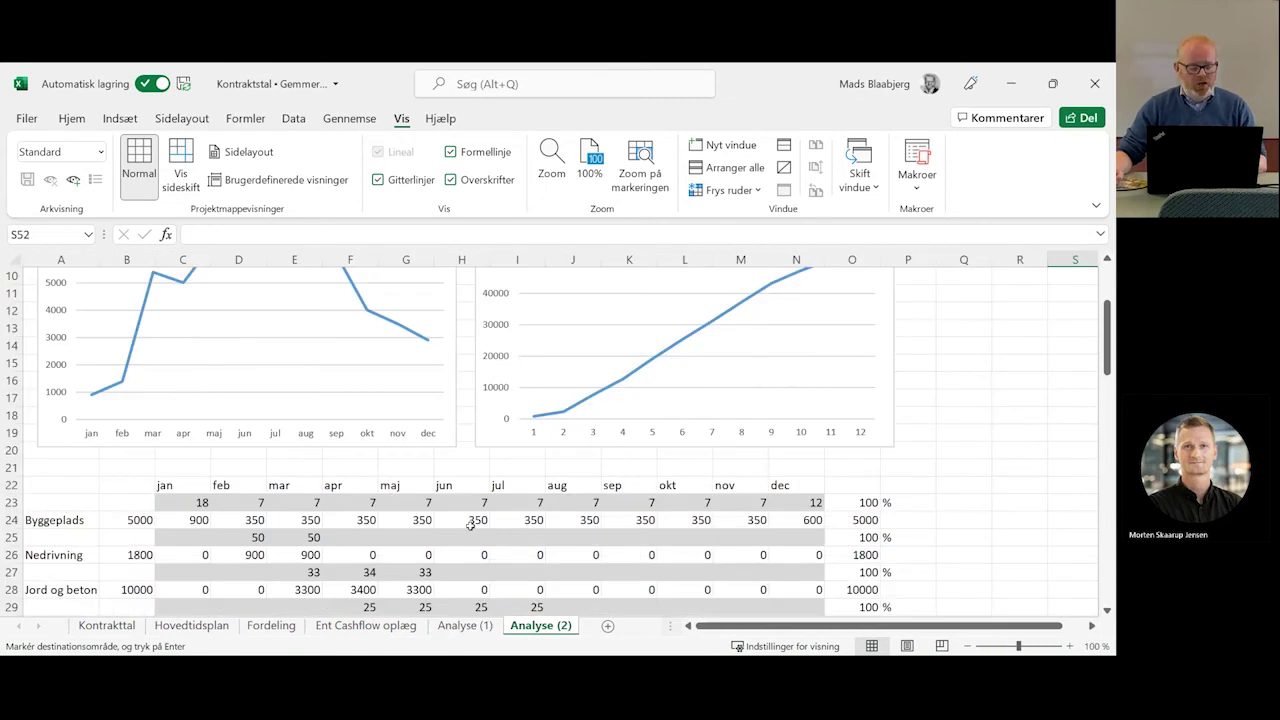
scroll(189, 415, "down", 2)
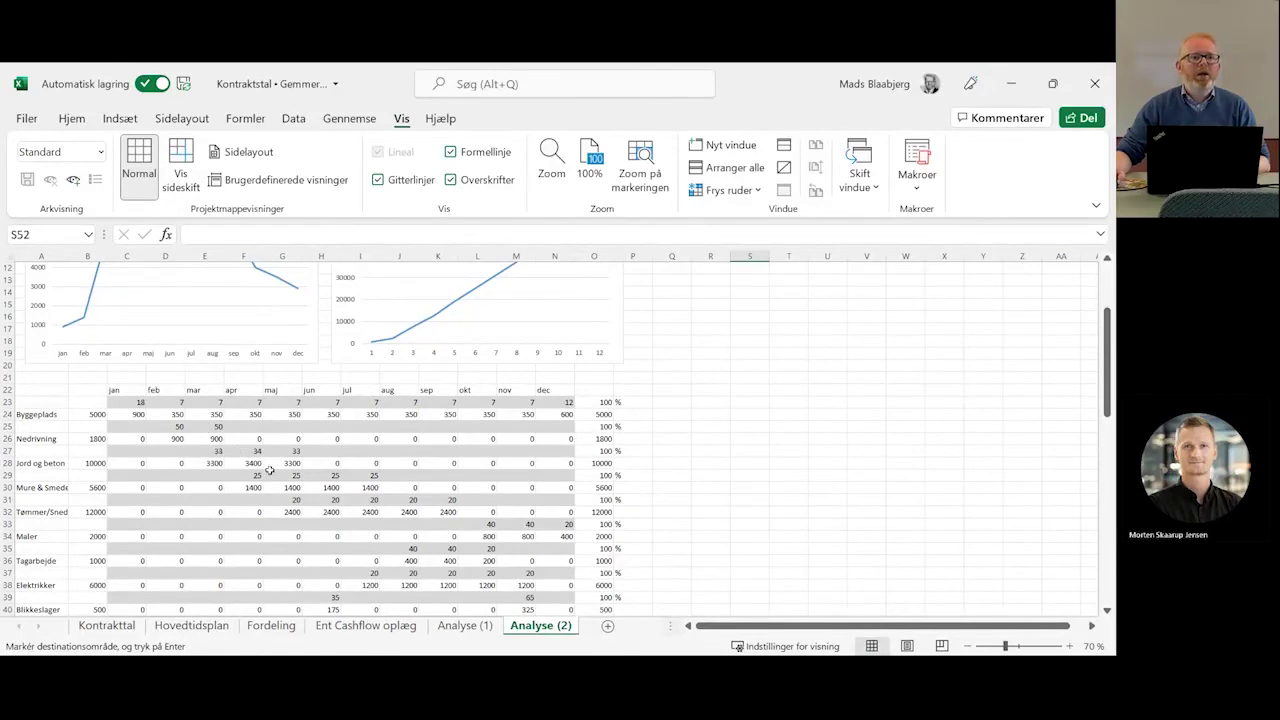
scroll(485, 475, "down", 2)
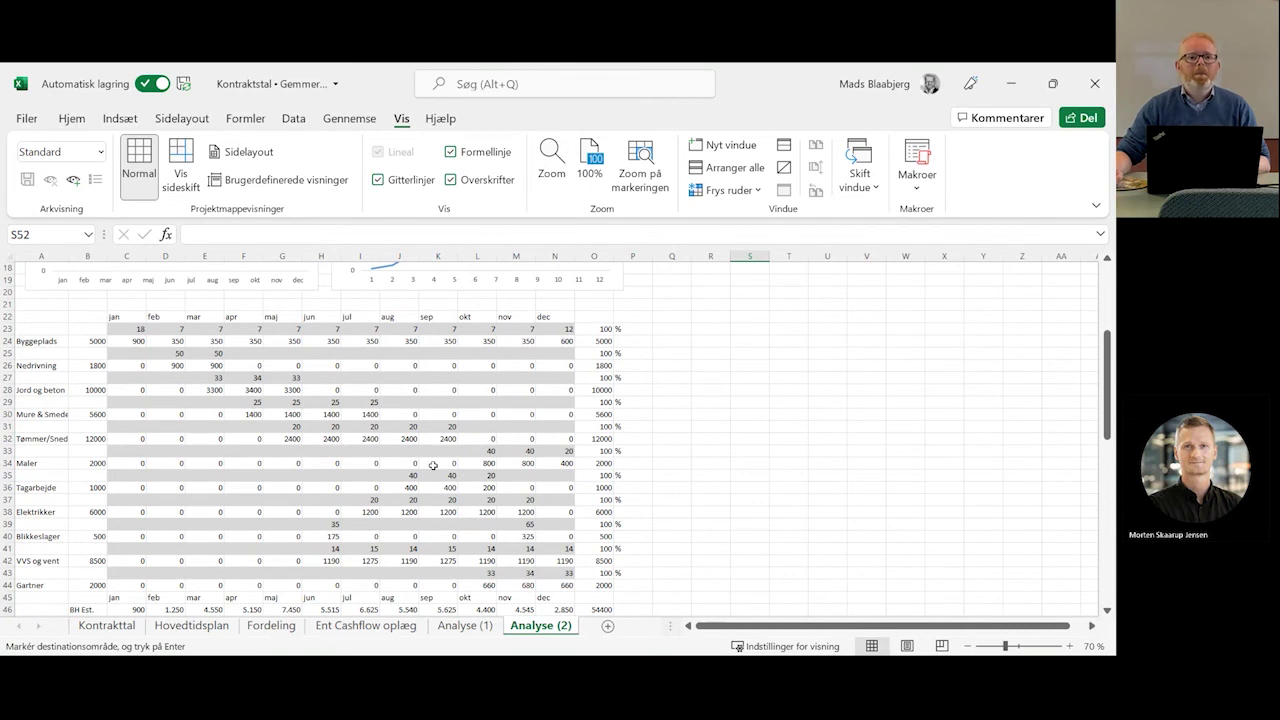
scroll(333, 548, "down", 2)
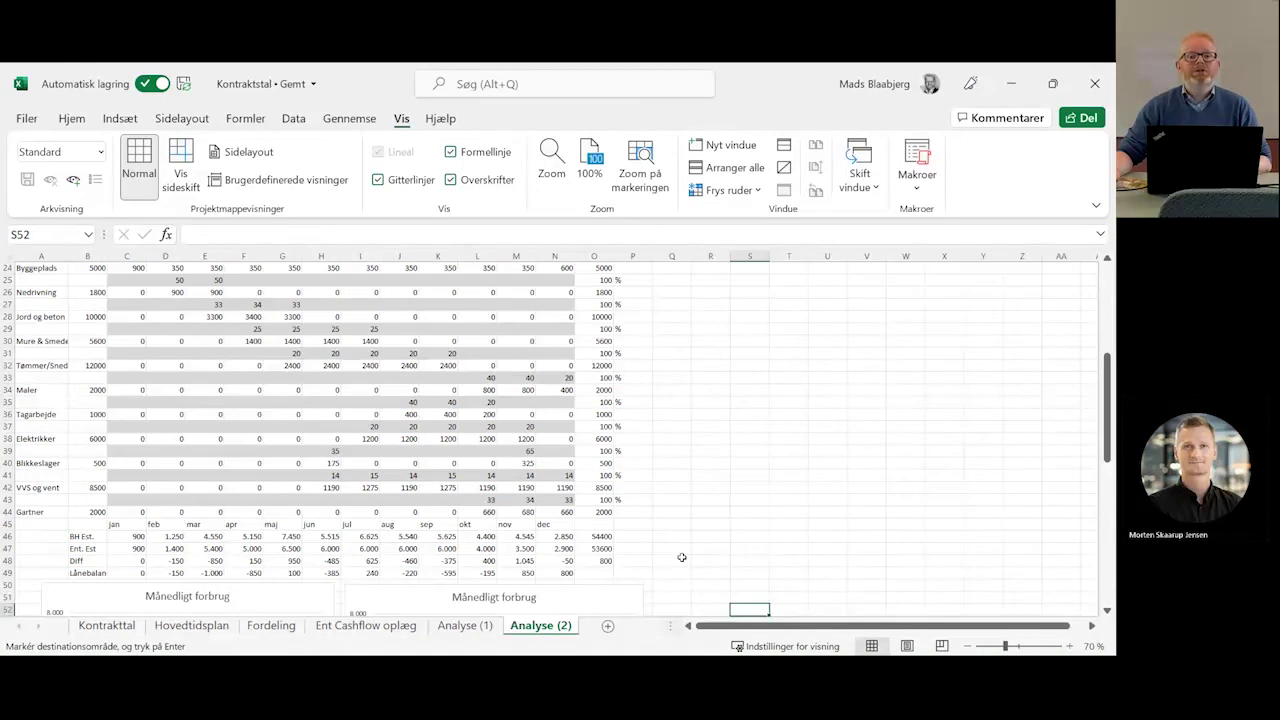
scroll(675, 511, "down", 1)
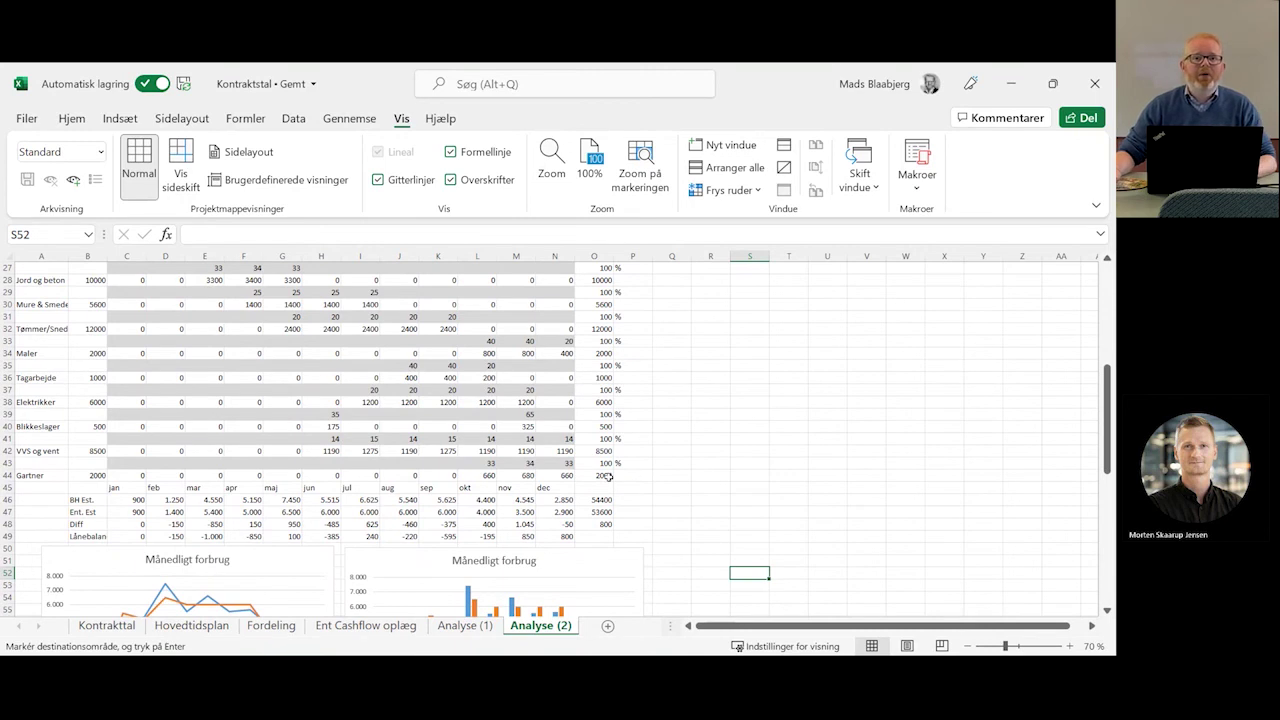
scroll(608, 477, "down", 1)
left_click(607, 476)
left_click(606, 488)
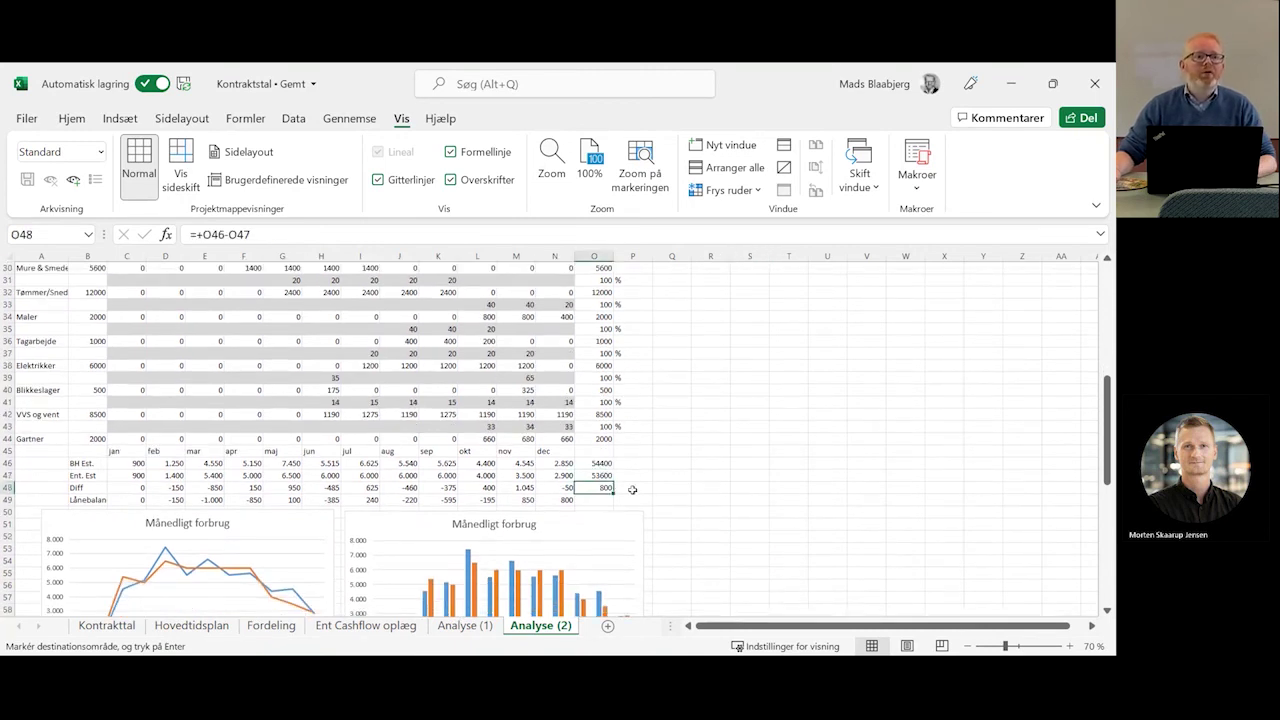
left_click(602, 463)
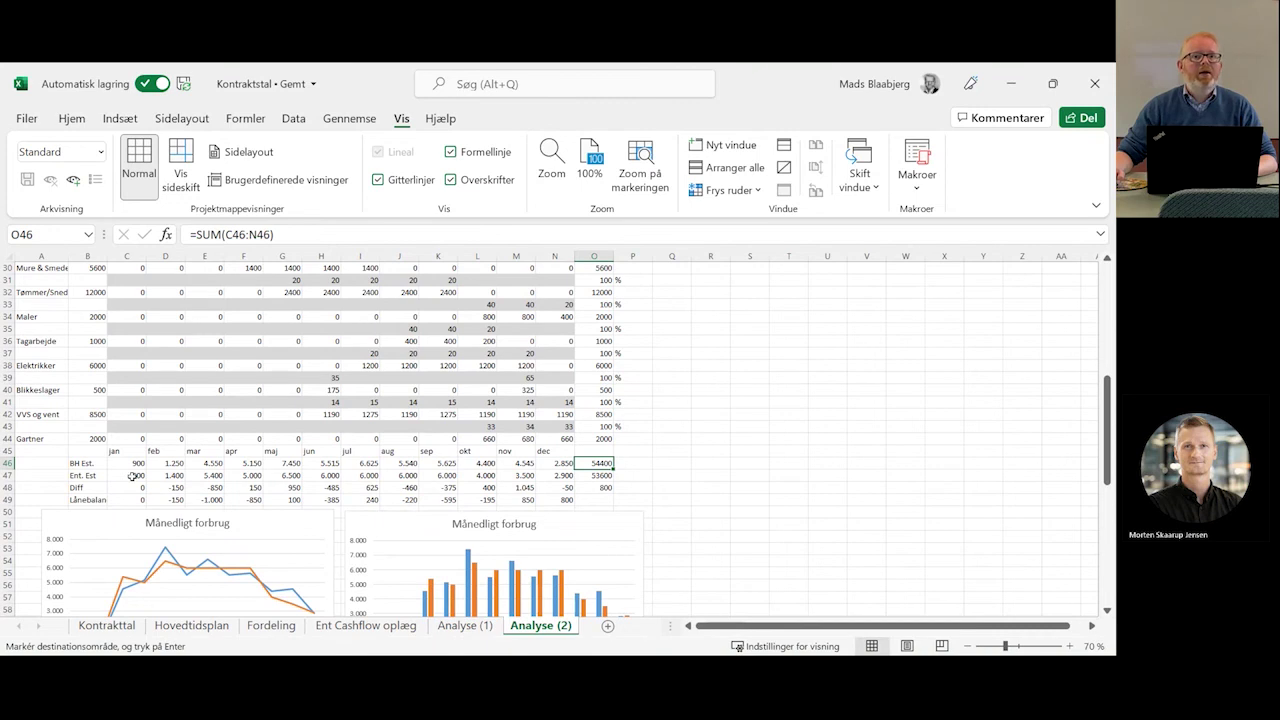
left_click(606, 487)
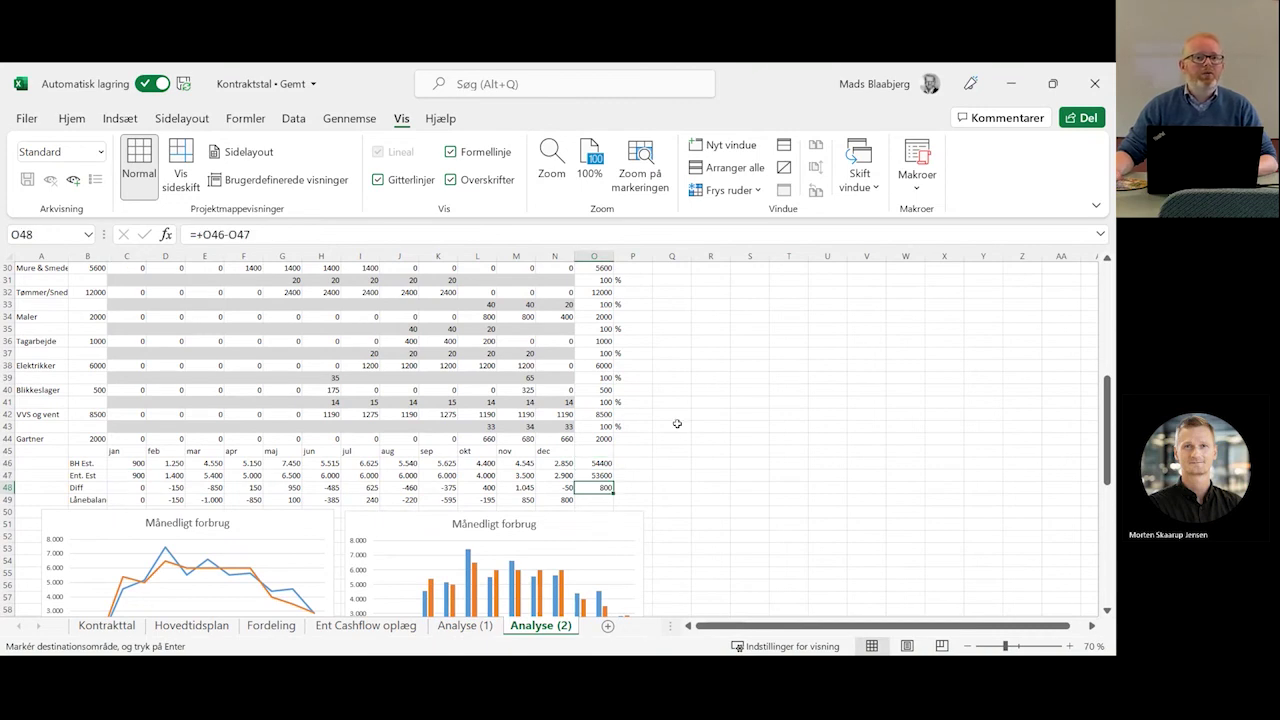
scroll(677, 424, "down", 2)
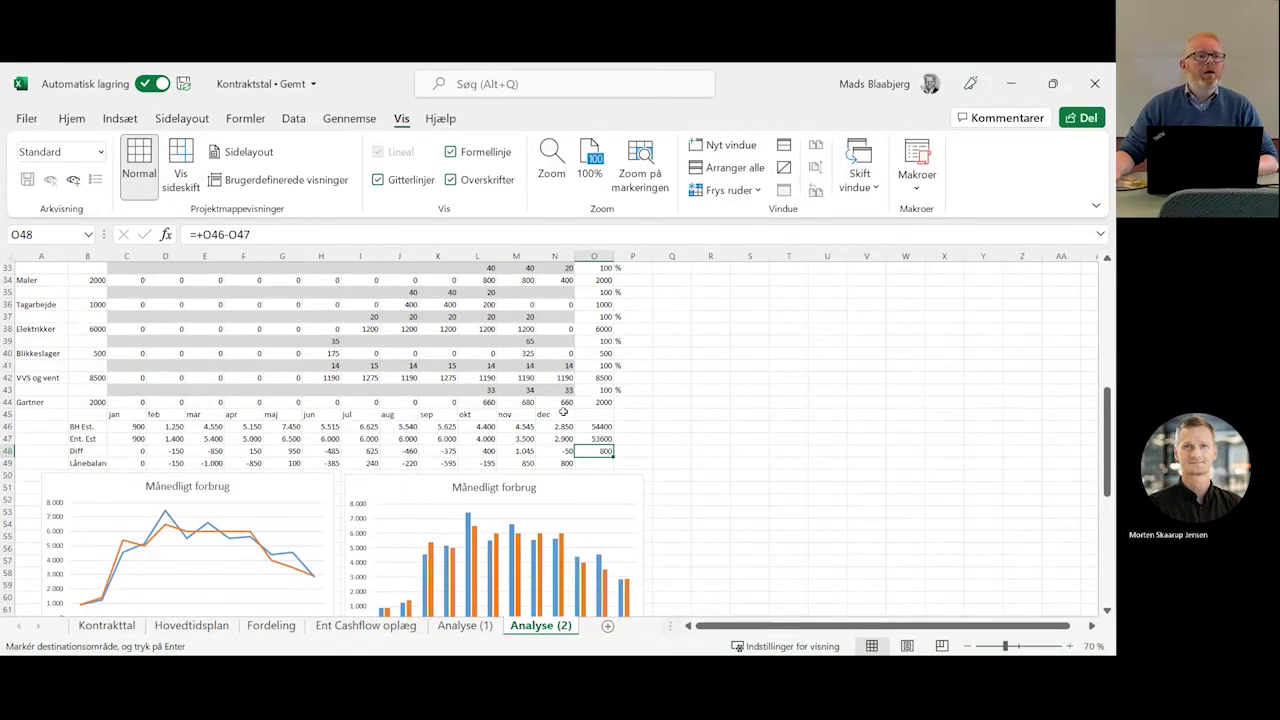
scroll(563, 412, "down", 1)
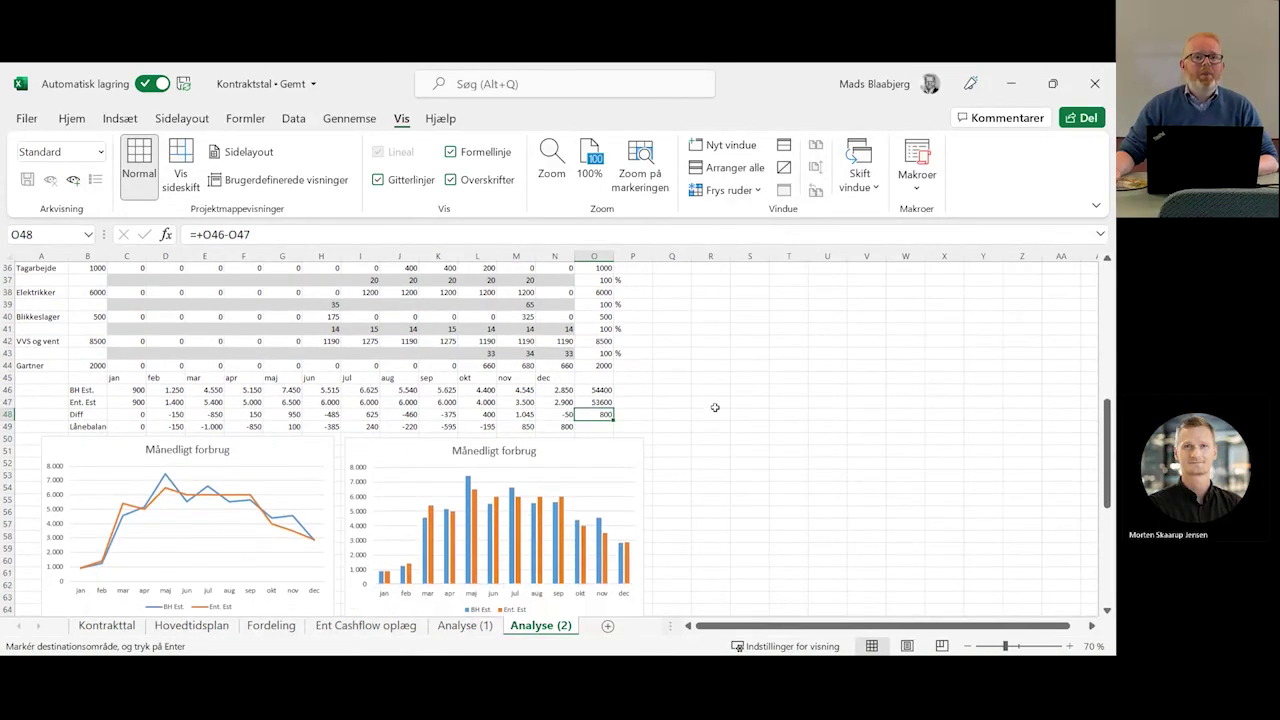
scroll(715, 407, "up", 1)
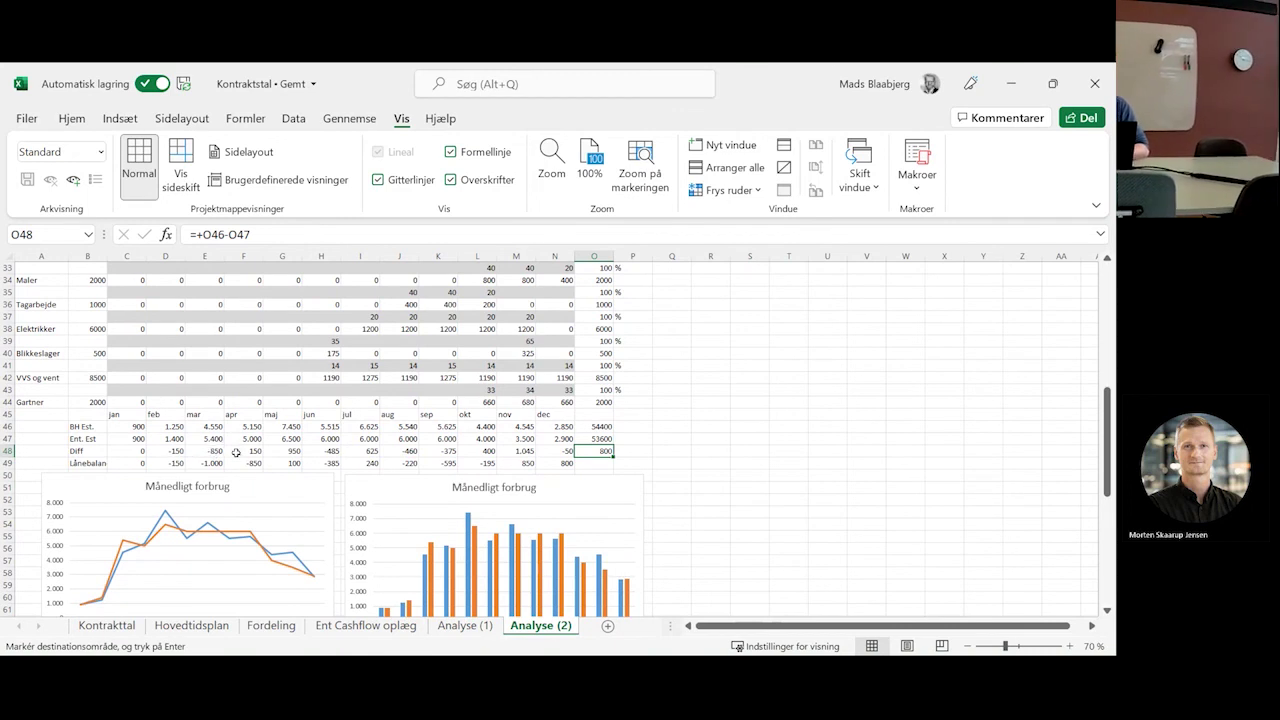
scroll(230, 446, "down", 1)
scroll(238, 444, "down", 2)
scroll(238, 444, "down", 1)
scroll(240, 442, "up", 2)
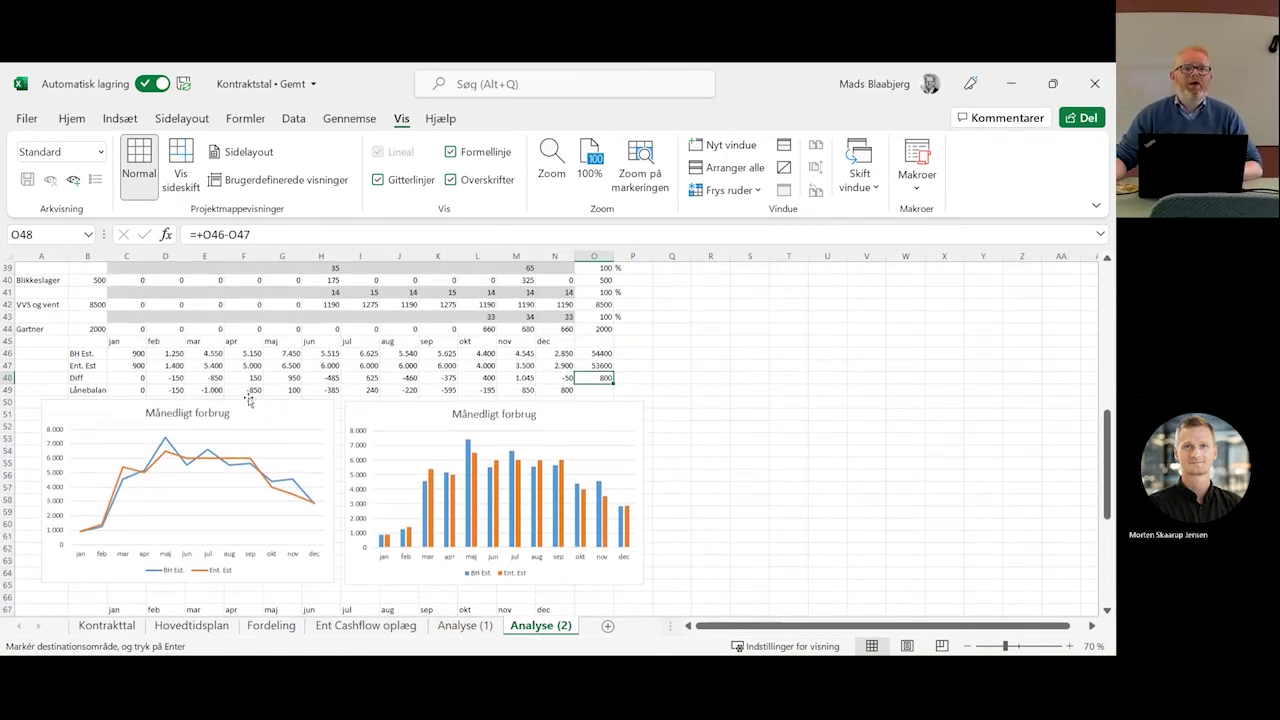
scroll(277, 388, "down", 1)
scroll(302, 411, "down", 1)
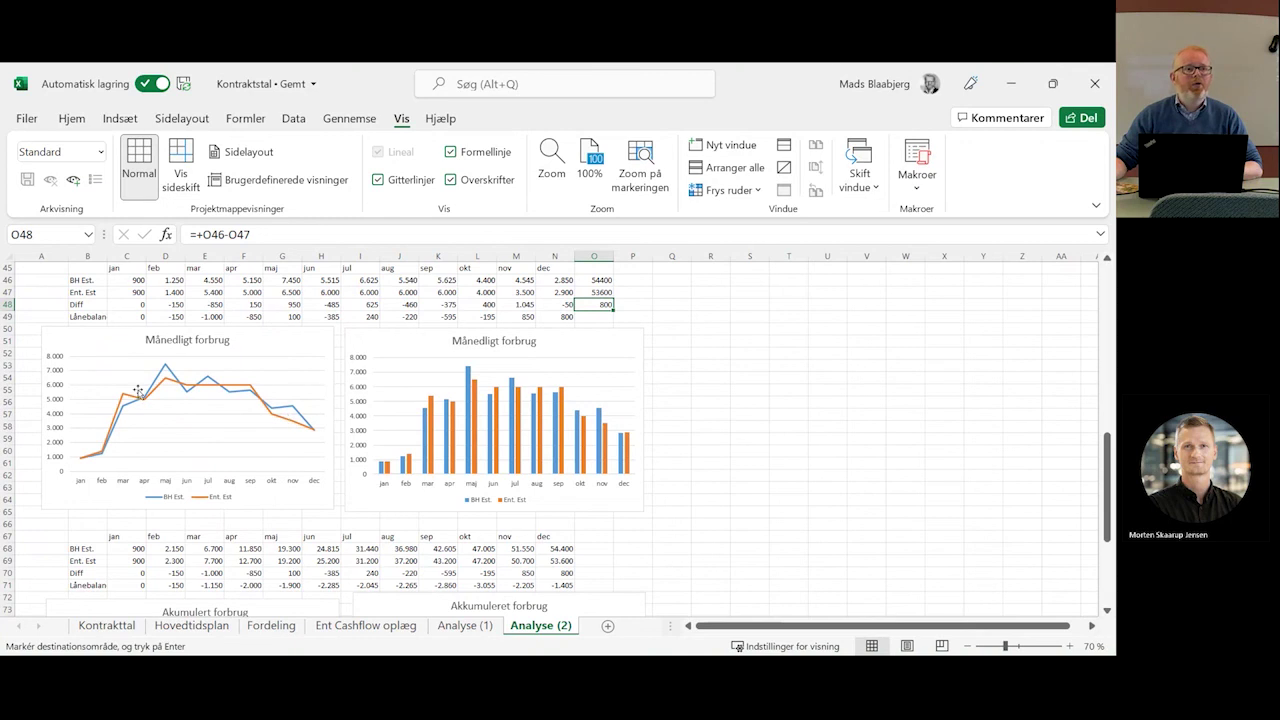
scroll(238, 399, "down", 1)
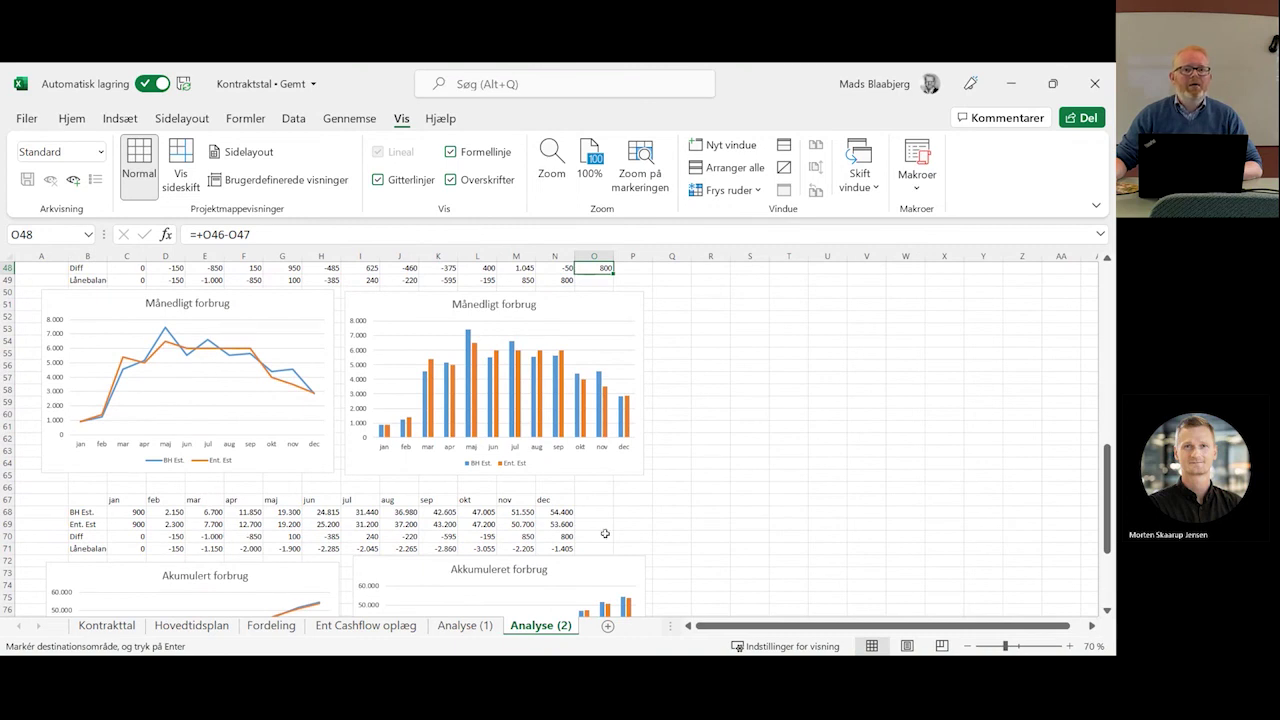
left_click(210, 537)
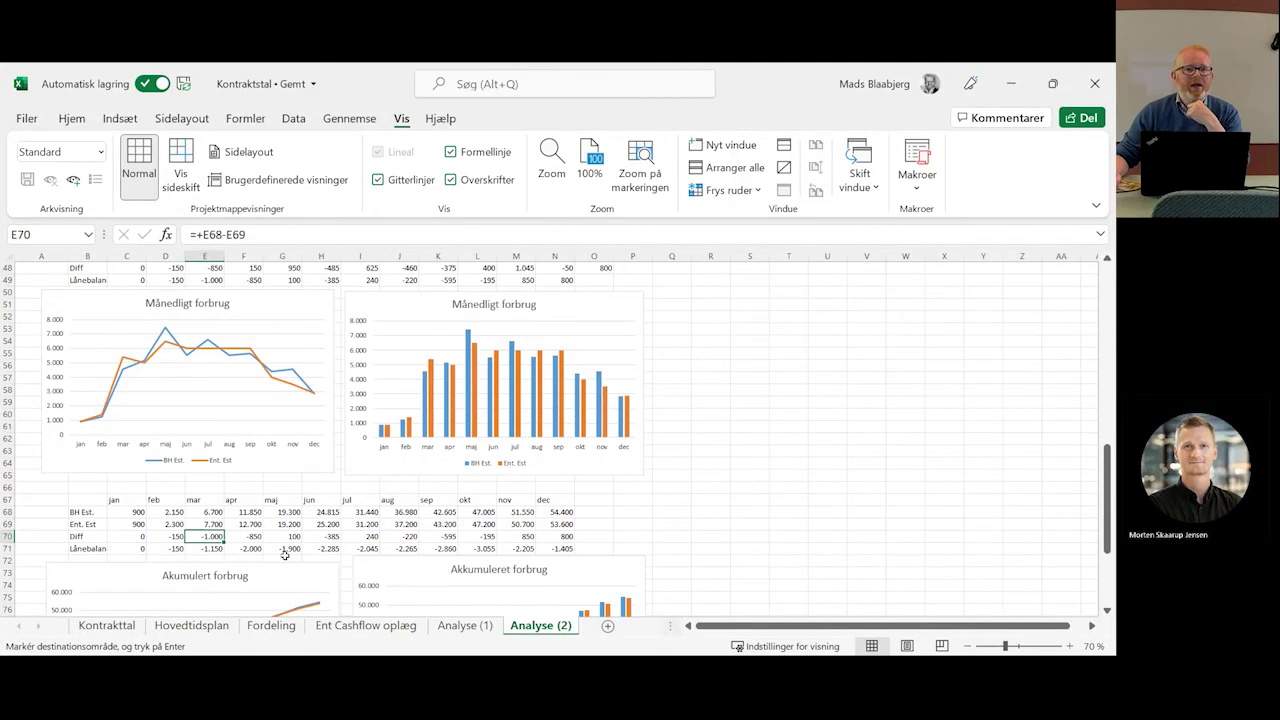
left_click(207, 549)
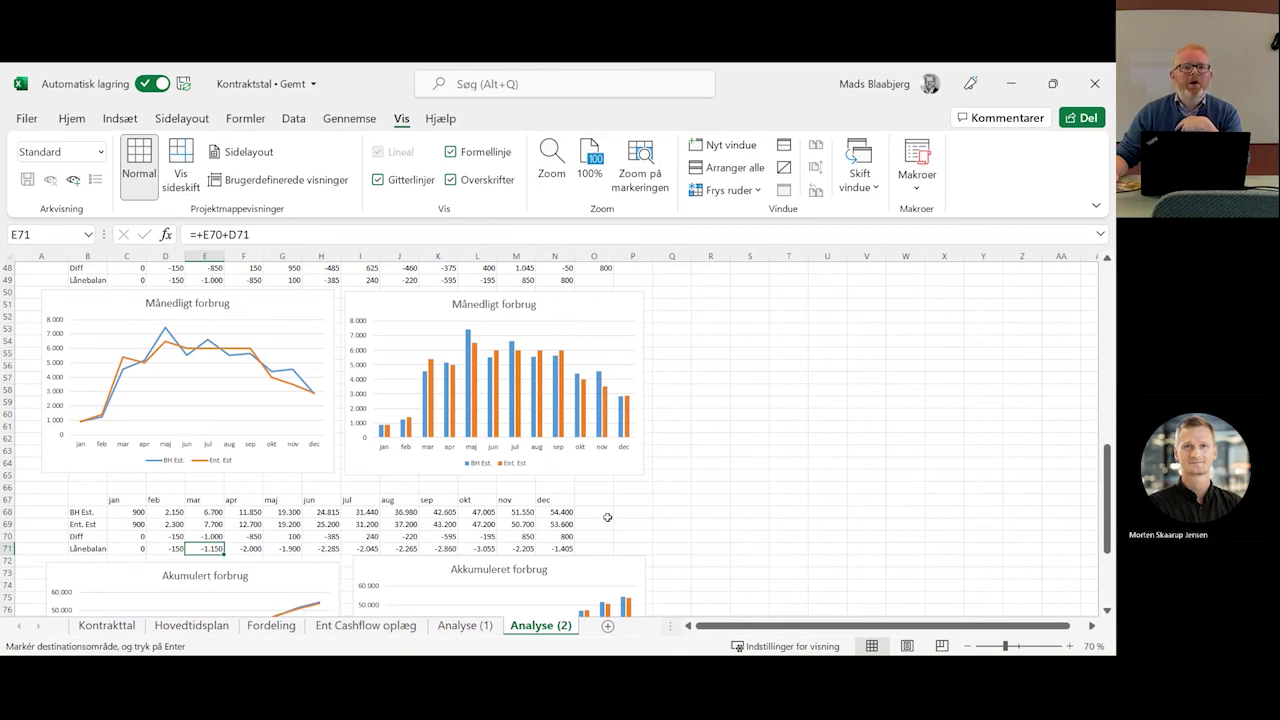
scroll(606, 517, "down", 1)
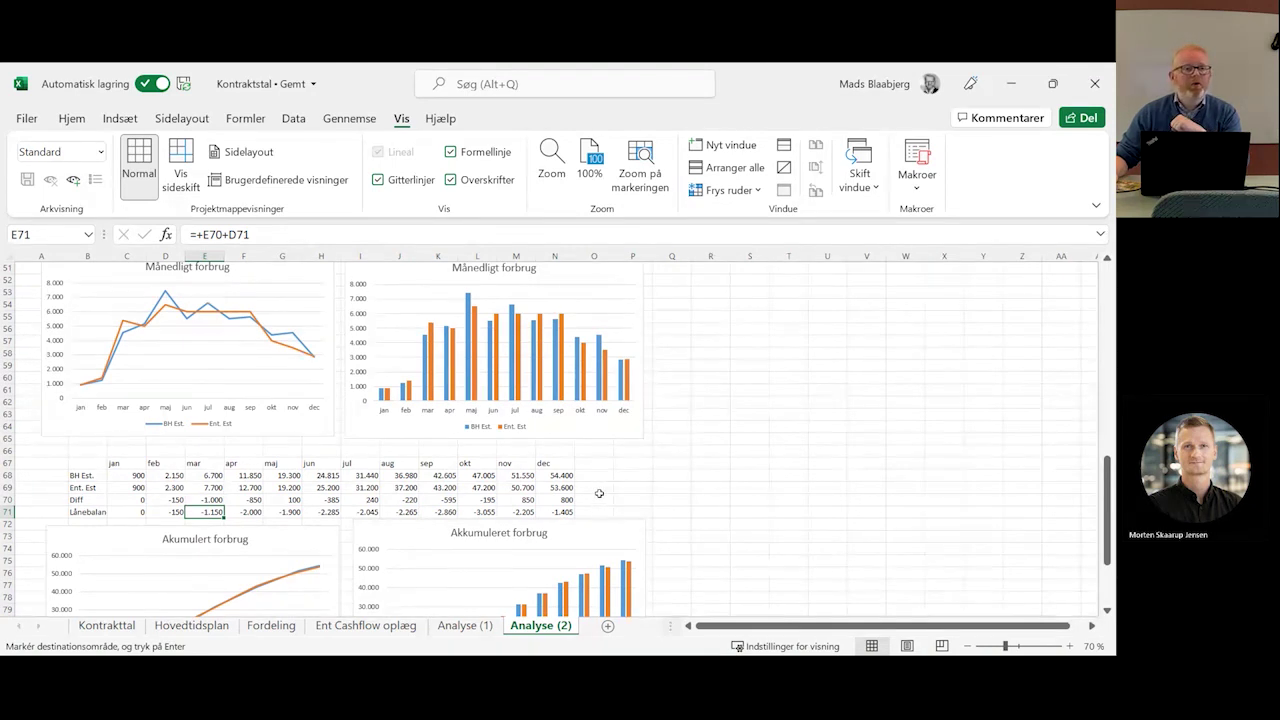
scroll(599, 493, "down", 1)
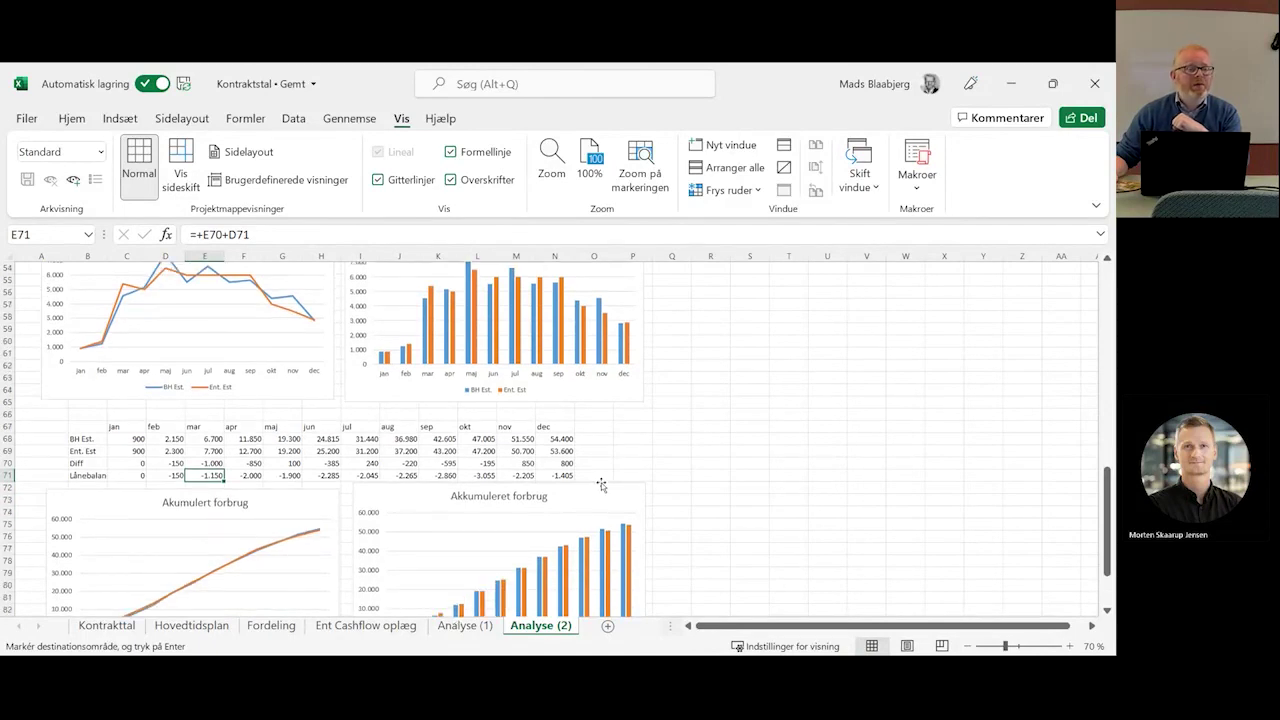
scroll(601, 485, "down", 2)
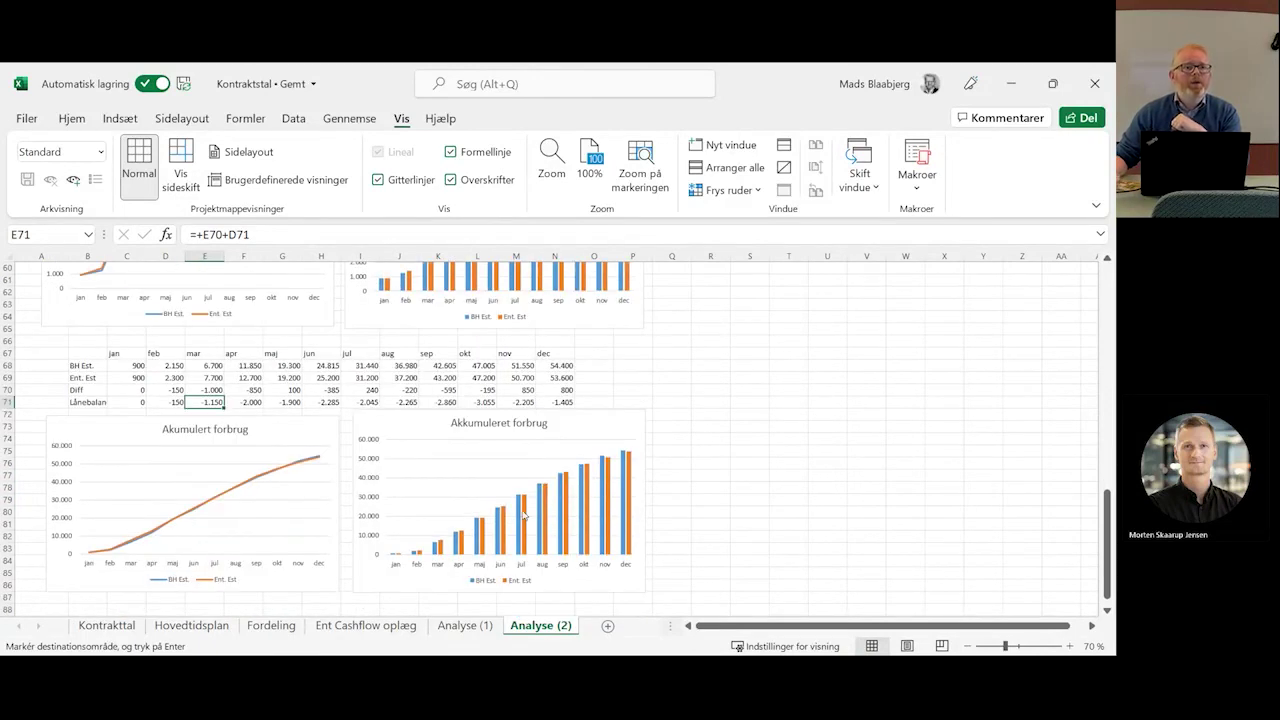
Drag the Akumulert forbrug chart's corner outward to enlarge it, then shrink it back
left_click(215, 538)
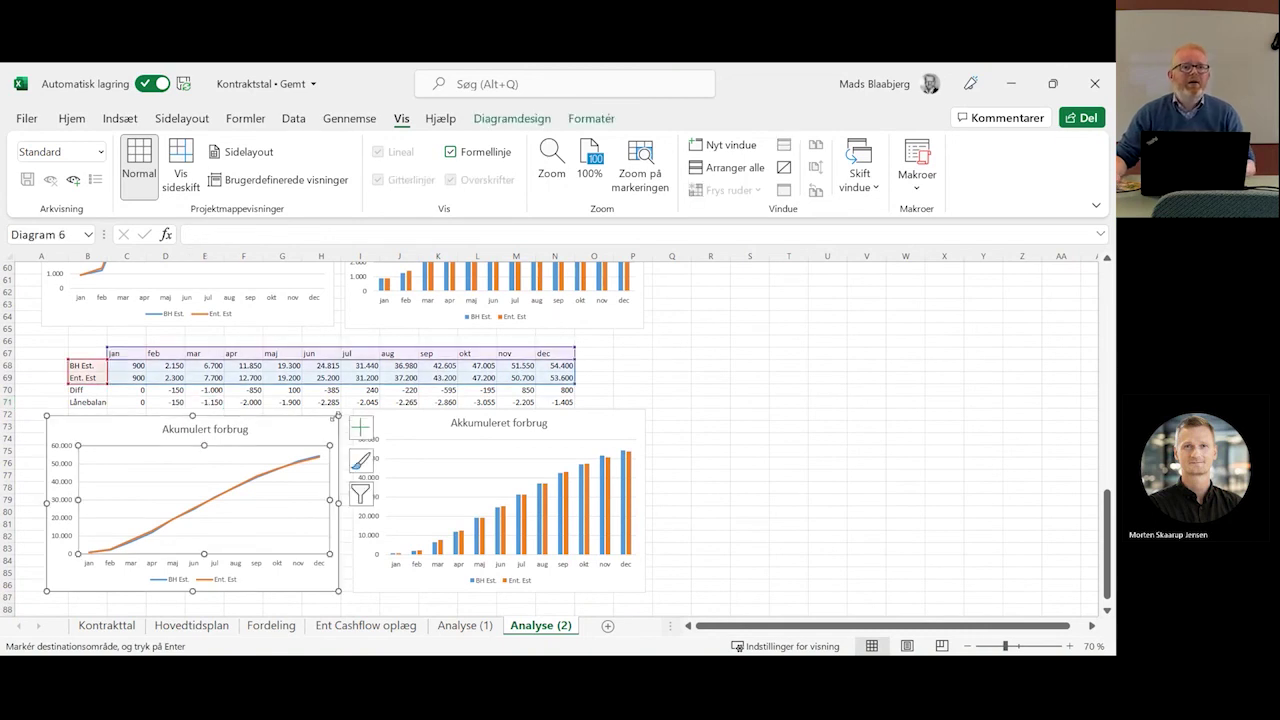
left_click_drag(338, 416, 508, 287)
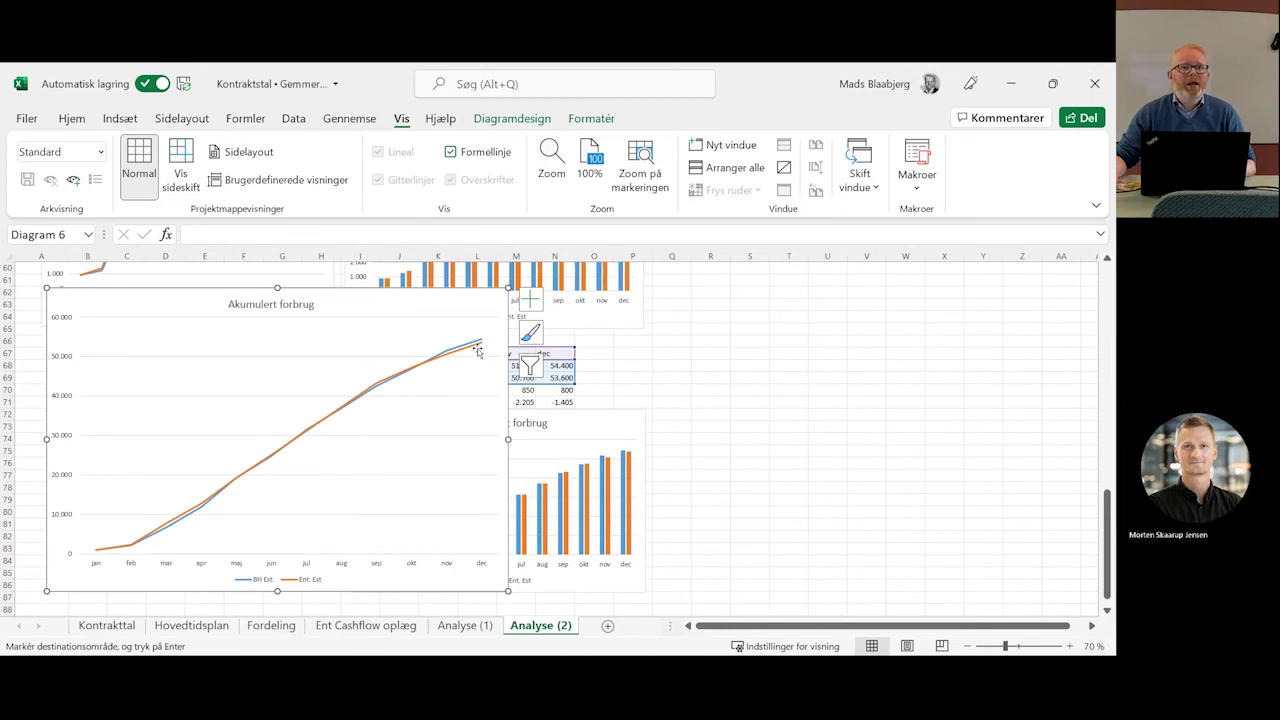
mouse_move(508, 287)
left_mouse_down()
mouse_move(295, 427)
mouse_move(307, 410)
left_mouse_up()
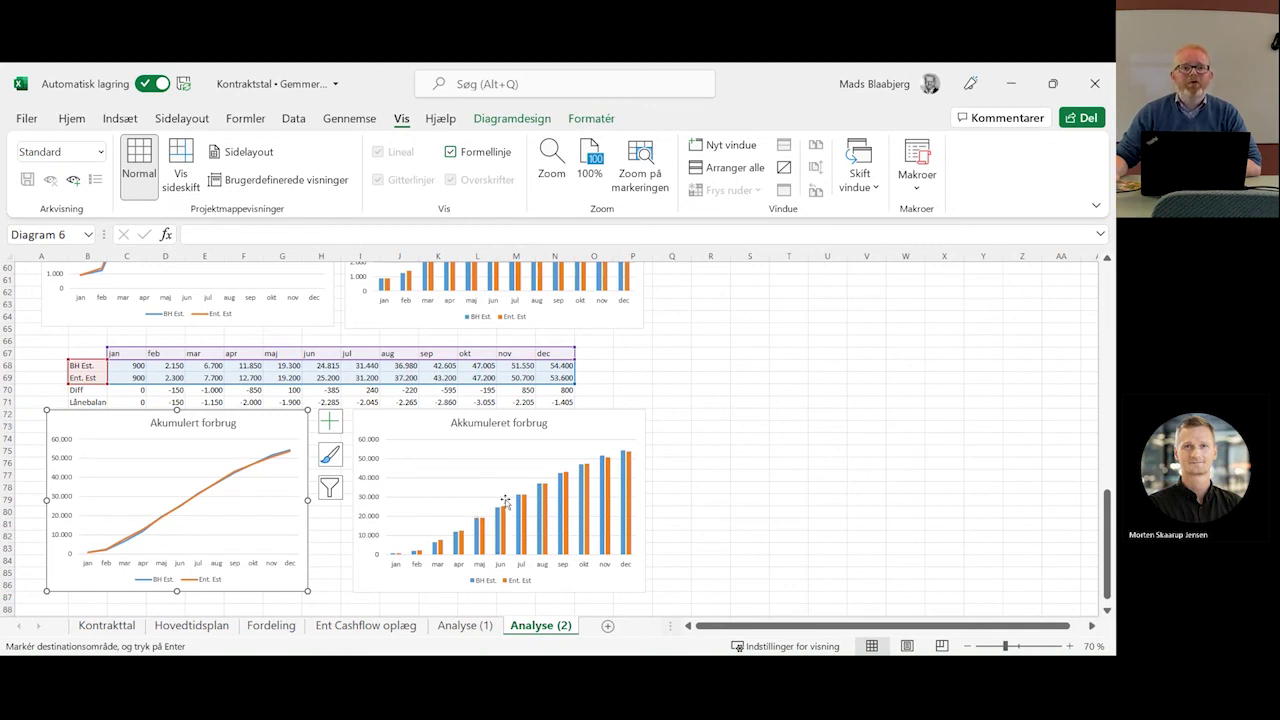
scroll(506, 506, "up", 5)
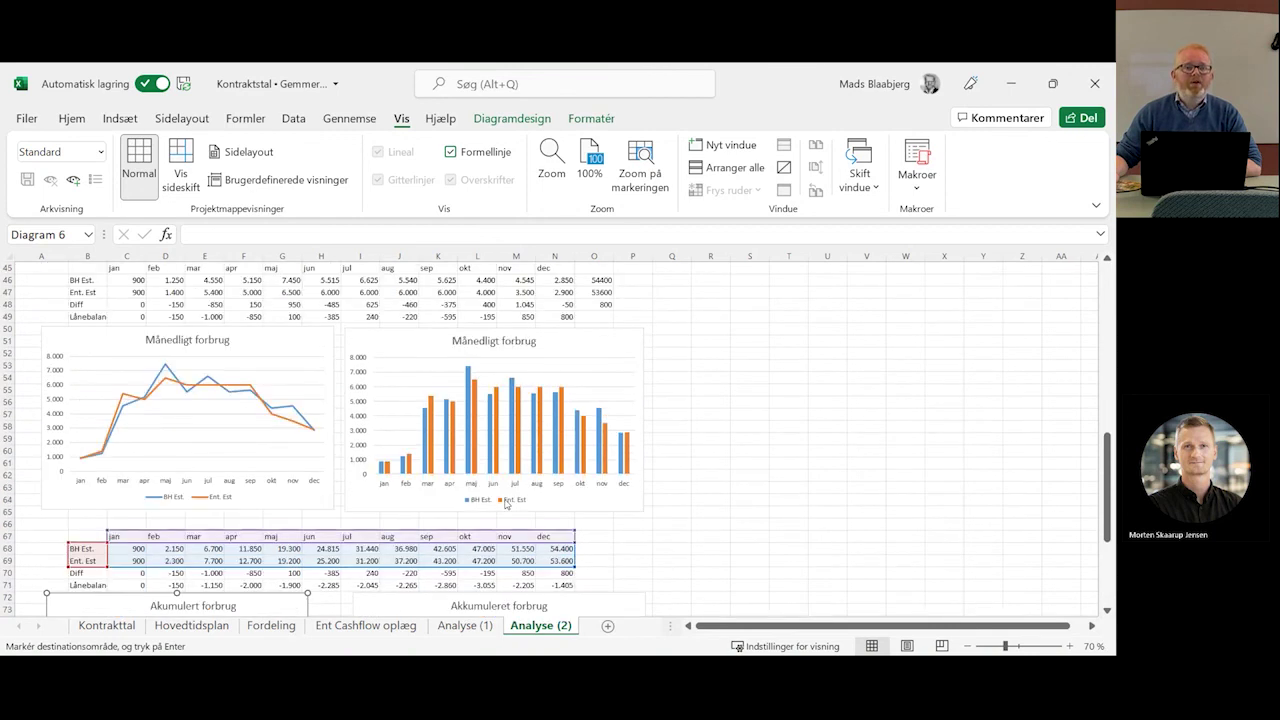
scroll(506, 504, "up", 4)
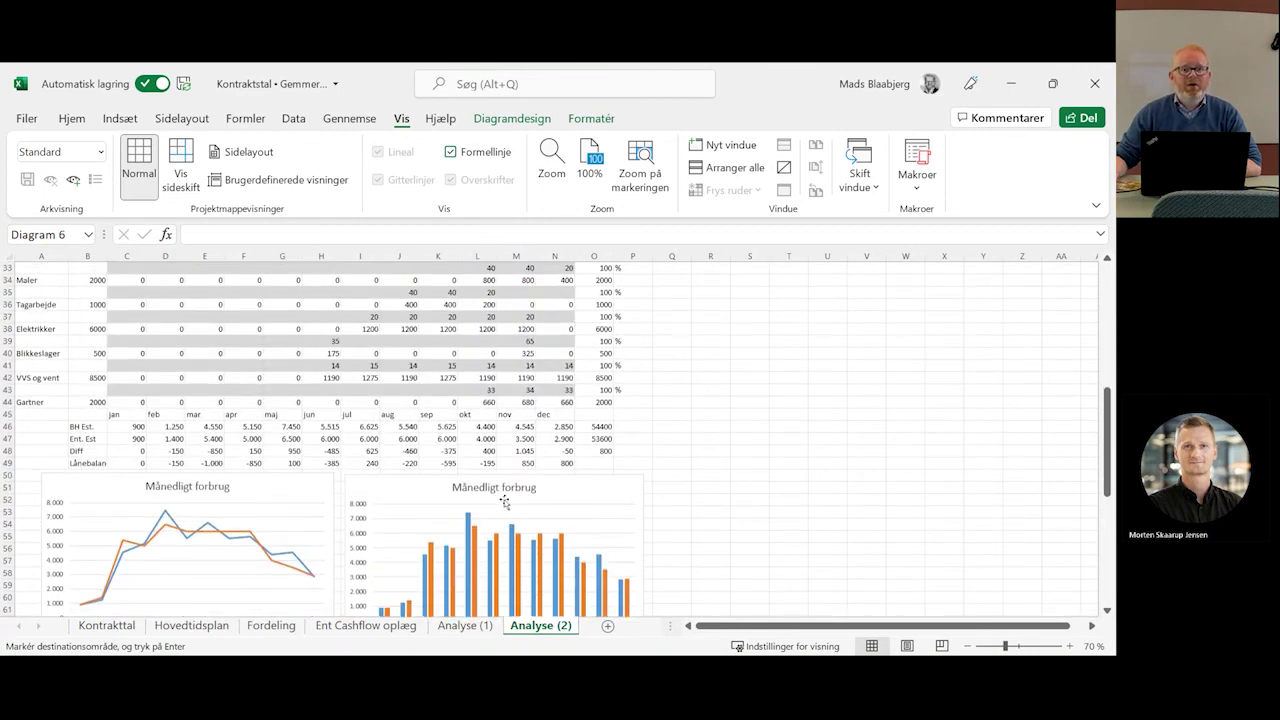
scroll(505, 502, "up", 2)
scroll(505, 502, "up", 2)
scroll(505, 502, "up", 2)
scroll(505, 502, "up", 1)
scroll(505, 502, "up", 2)
scroll(505, 502, "up", 1)
scroll(505, 502, "up", 1)
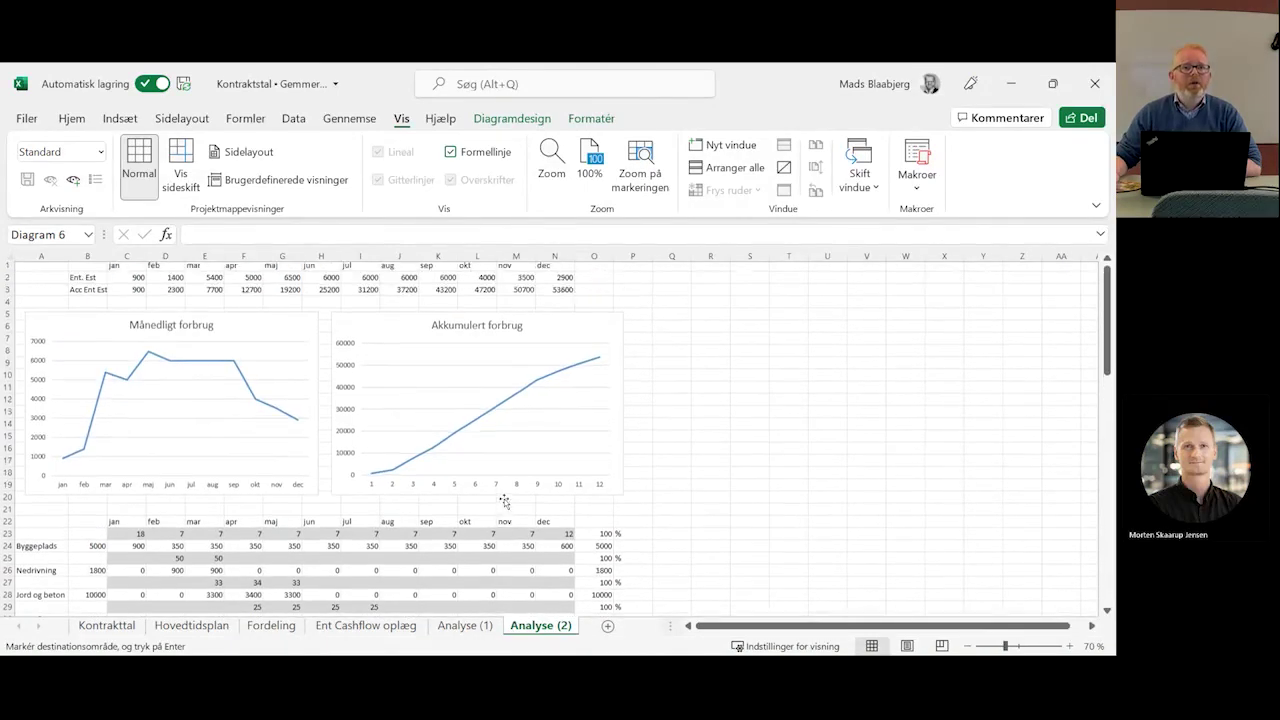